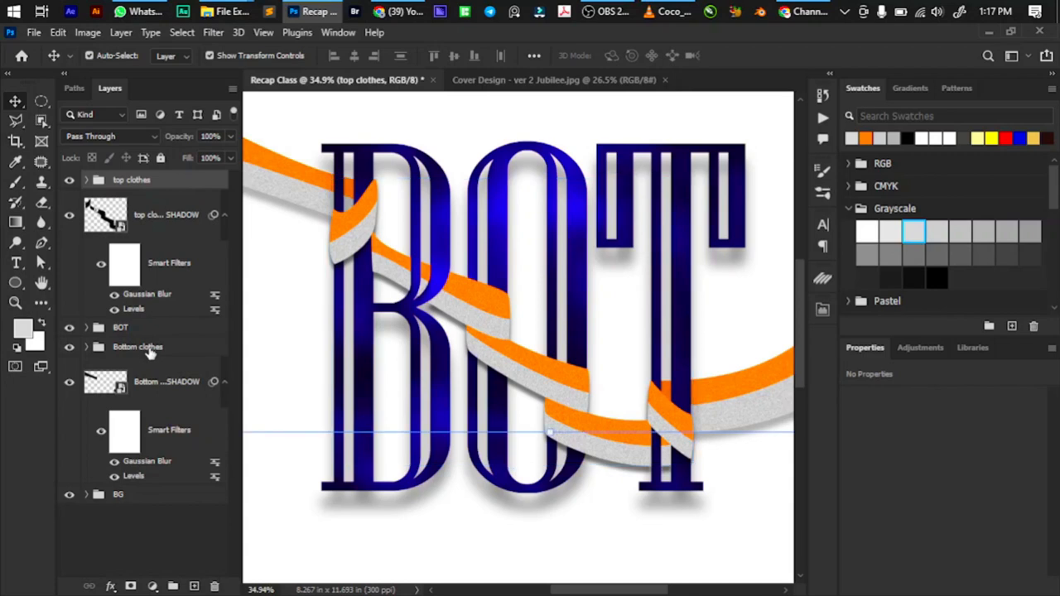
Add a Curves adjustment layer clipped to the Bottom clothes group and name it BURNING
click(156, 587)
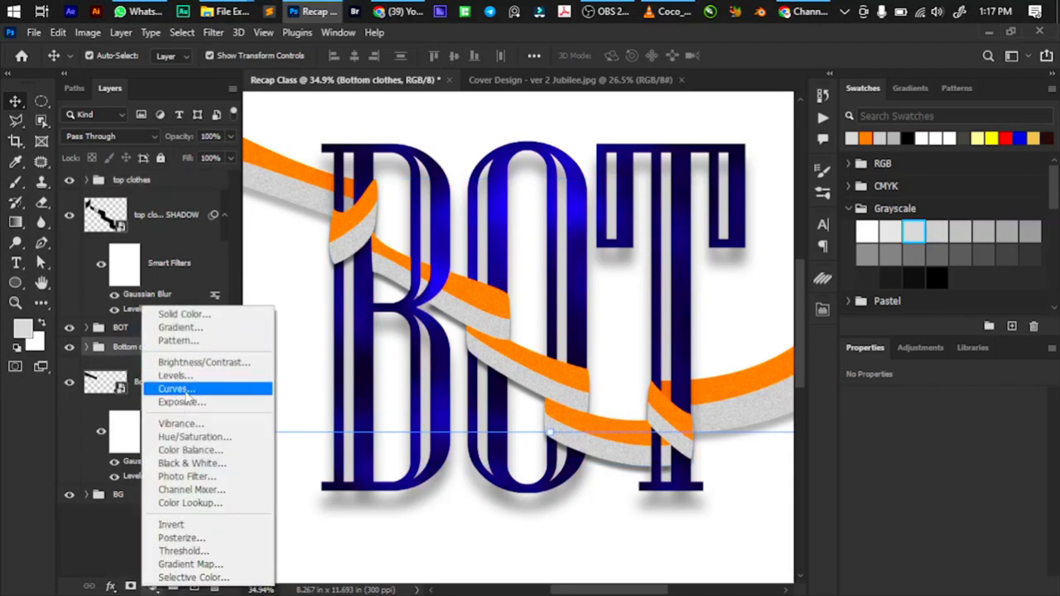
click(189, 390)
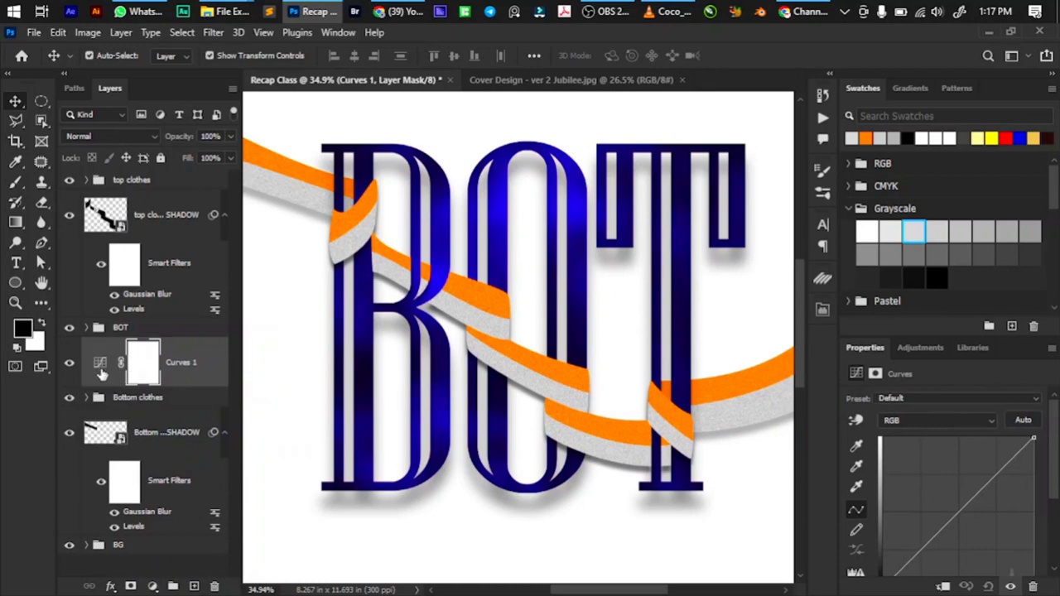
key(ctrl+alt+g)
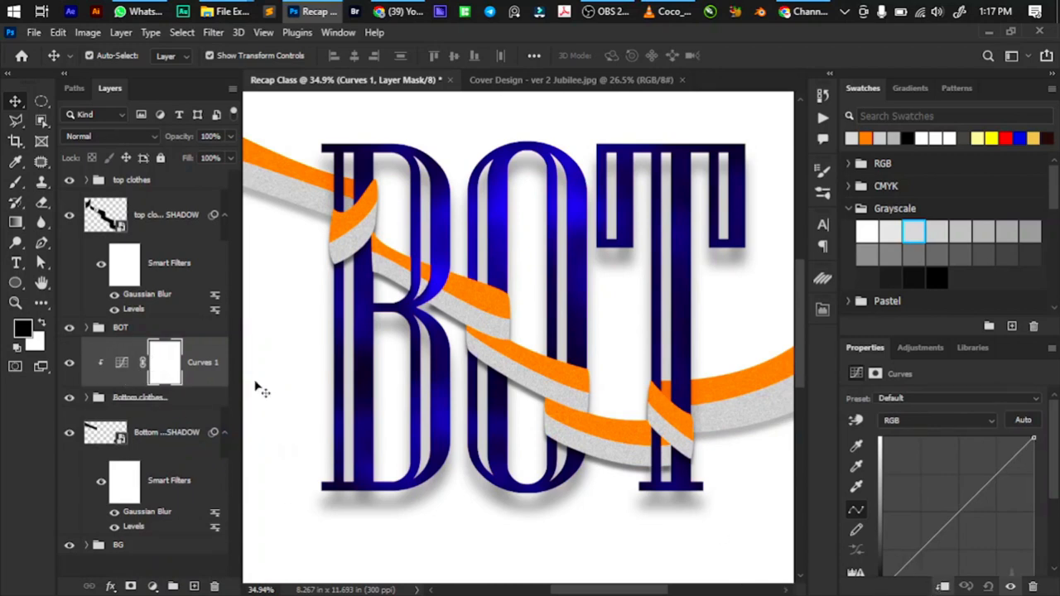
double_click(202, 362)
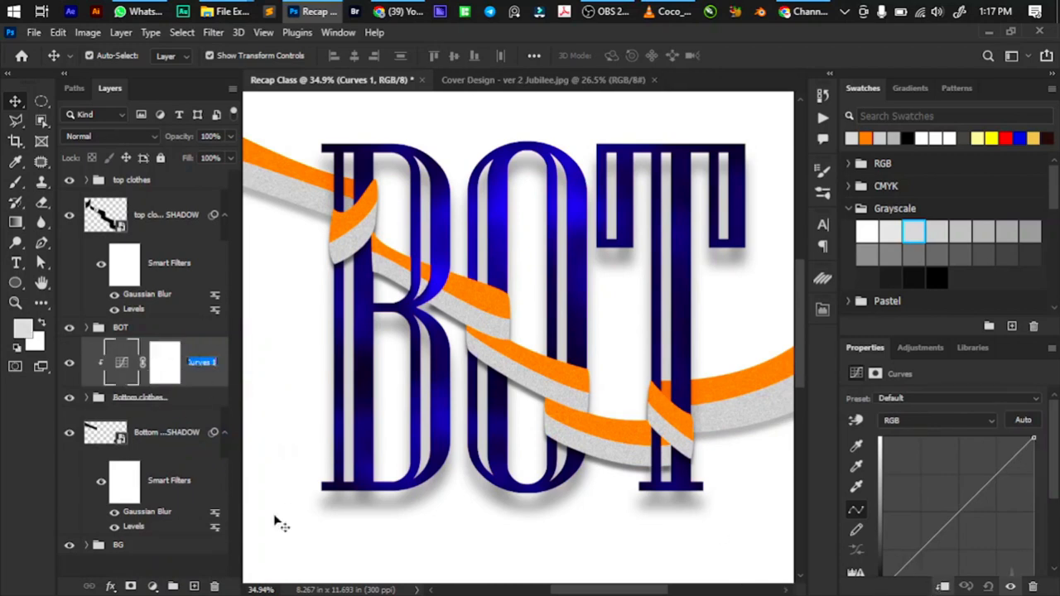
text(BURNING)
key(Return)
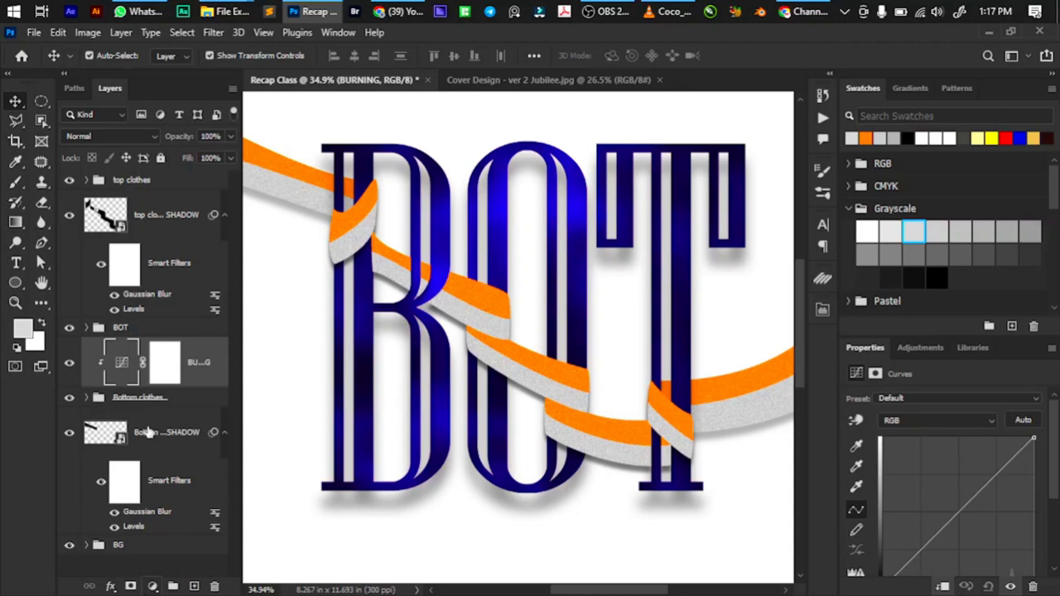
Duplicate the BURNING curves layer, rename the copy DODGING and clip it to the Bottom clothes group as well
key(ctrl+j)
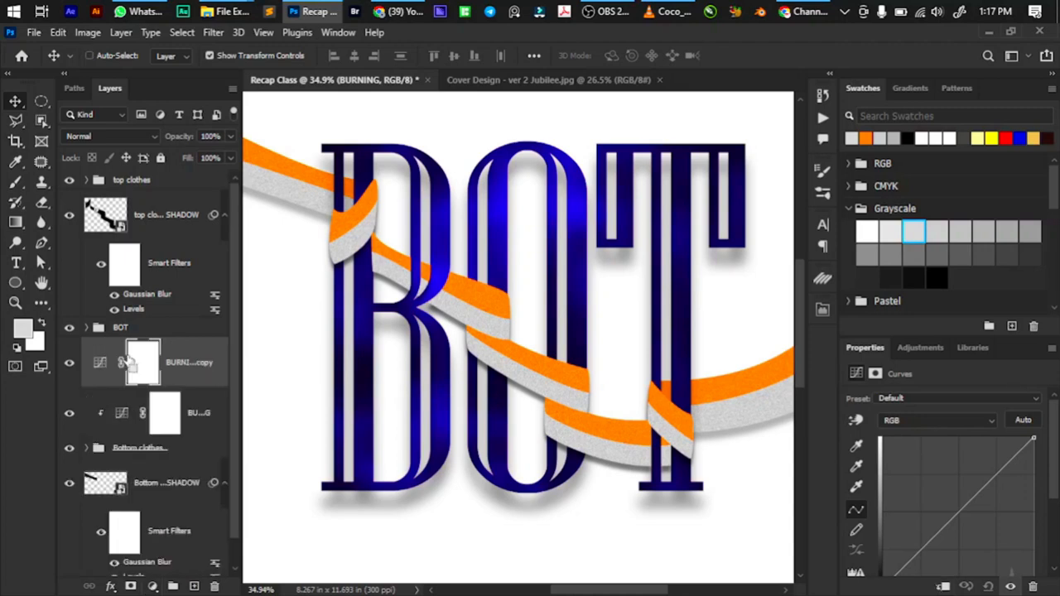
double_click(189, 363)
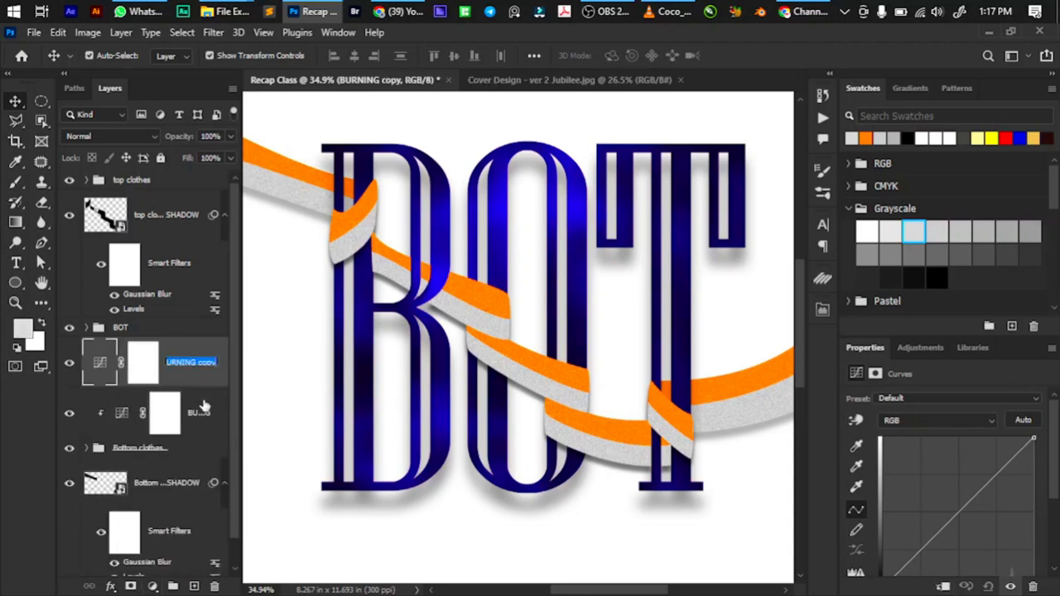
text(DODGING)
key(Return)
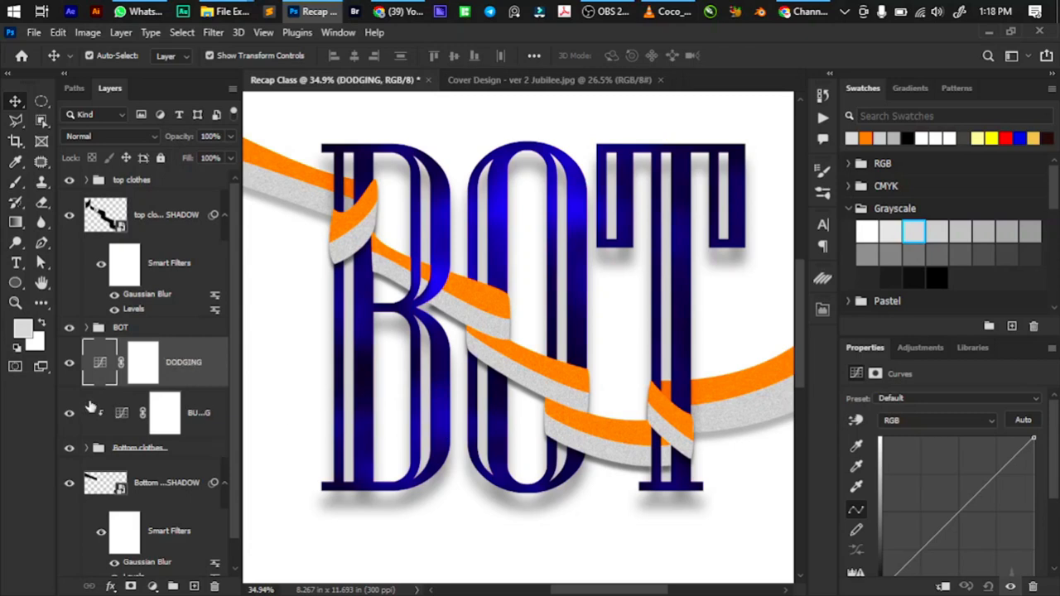
alt+click(155, 387)
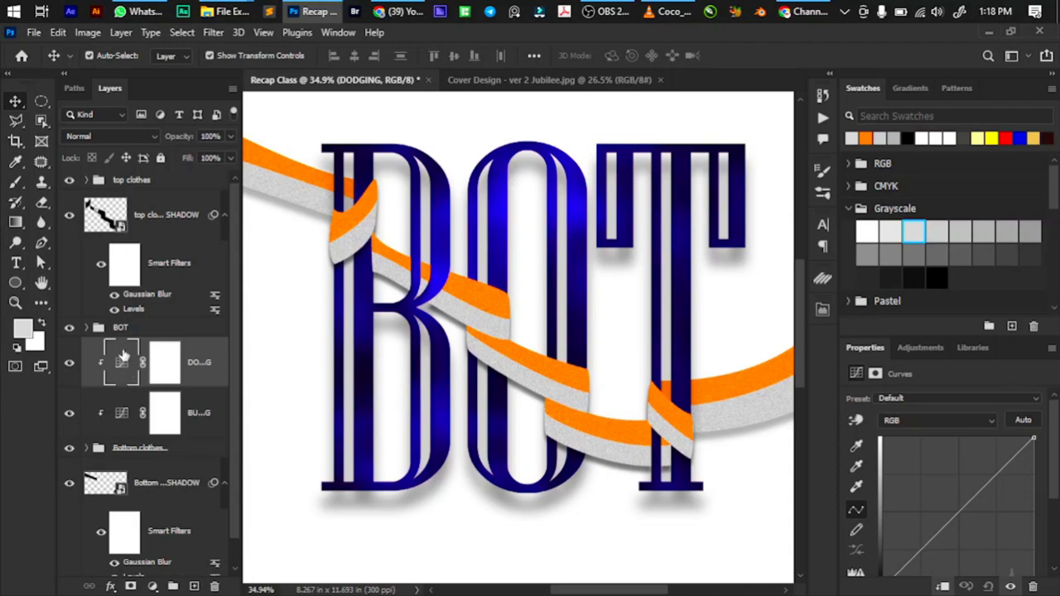
Darken the BURNING layer by pulling its RGB curve down to input 157, output 61
click(169, 416)
click(122, 413)
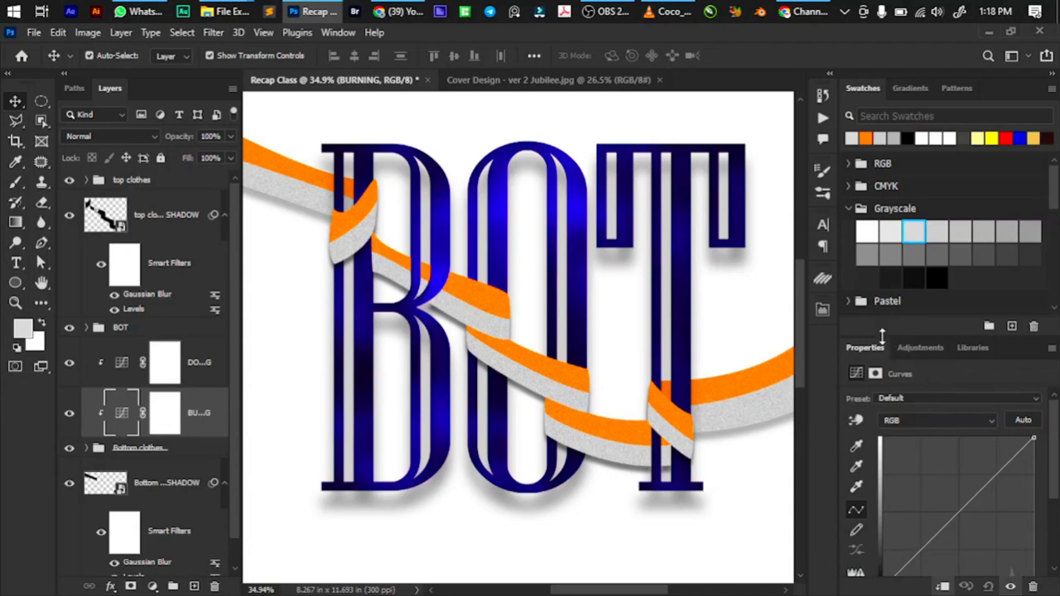
drag(885, 335, 876, 265)
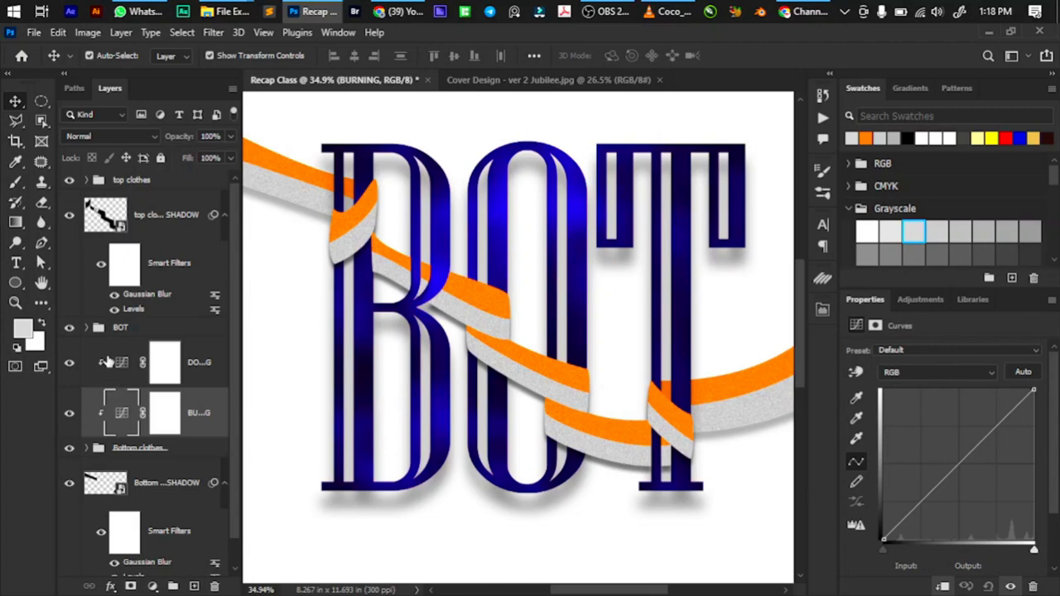
click(164, 362)
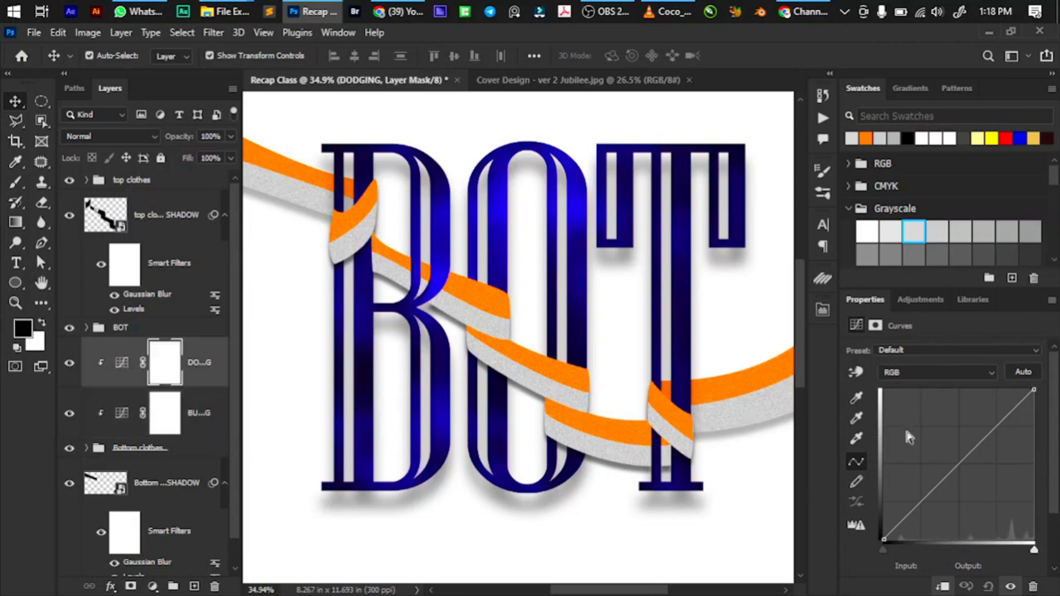
click(106, 418)
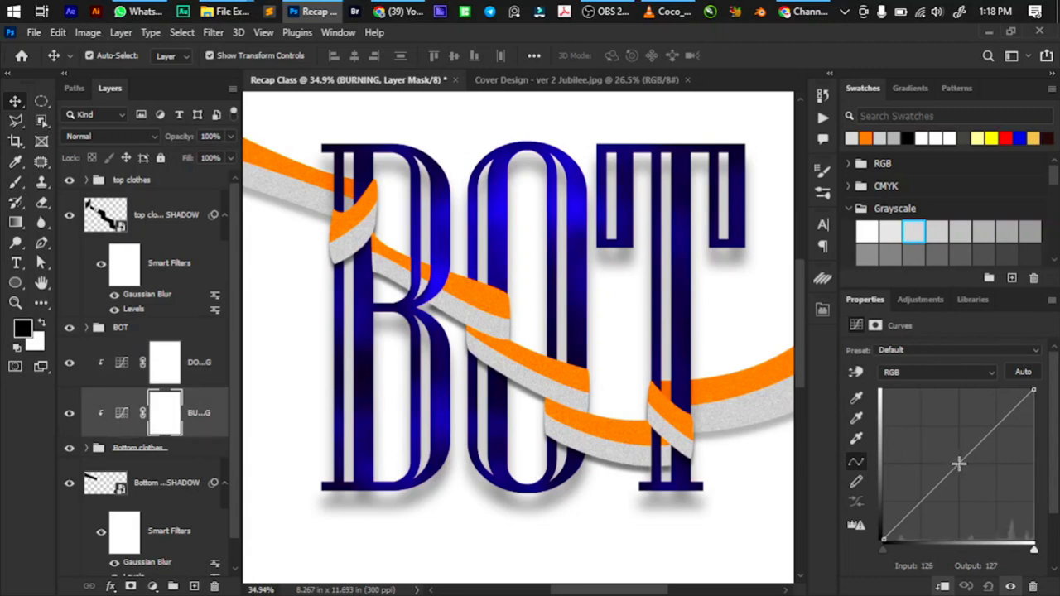
drag(968, 471, 976, 503)
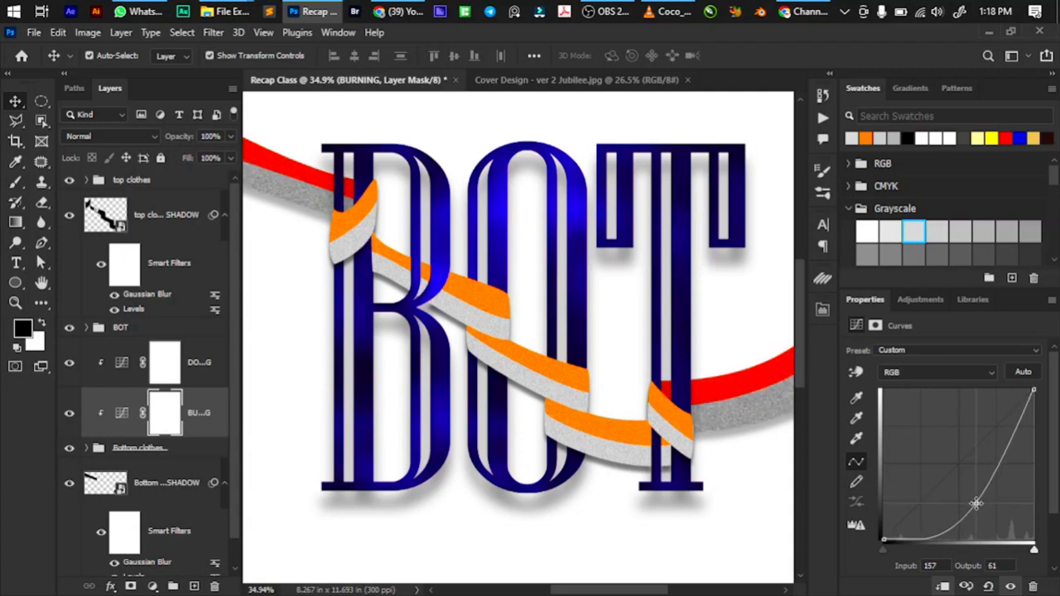
scroll(559, 361, down, 1)
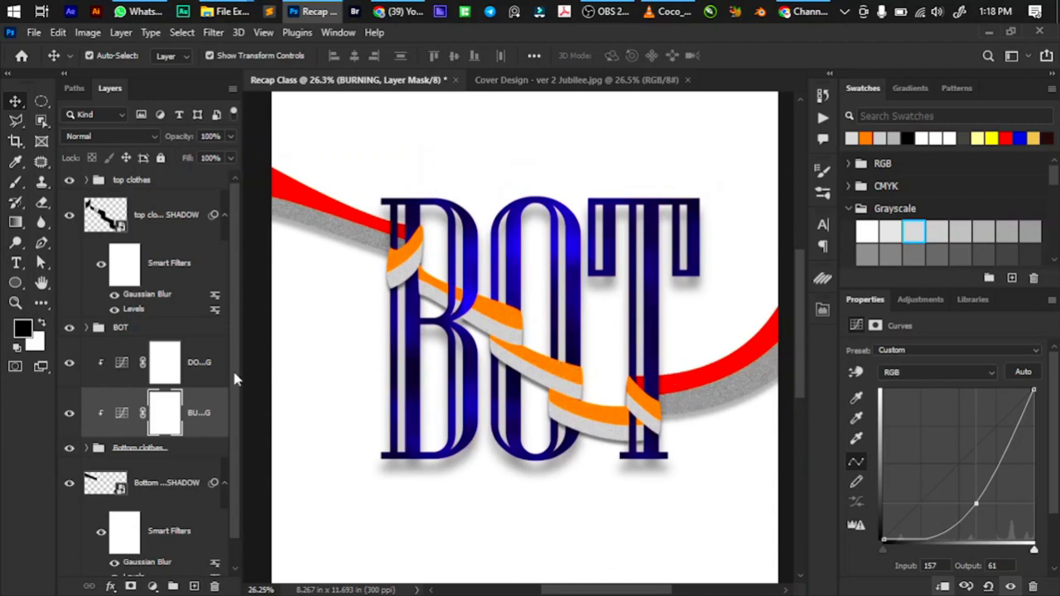
Brighten the DODGING layer by raising its RGB curve to input 91, output 169
click(164, 366)
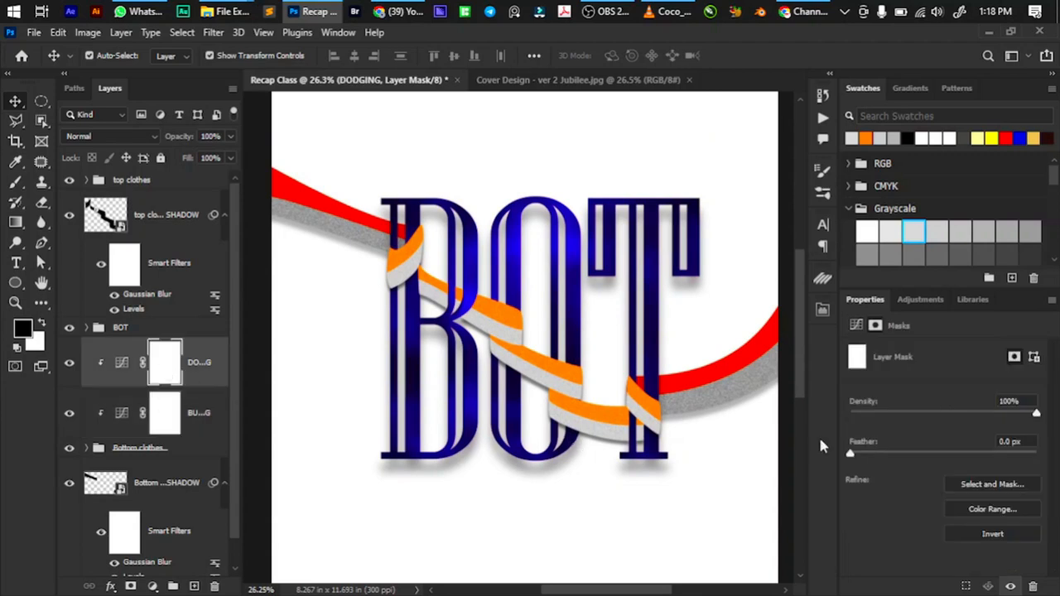
click(119, 365)
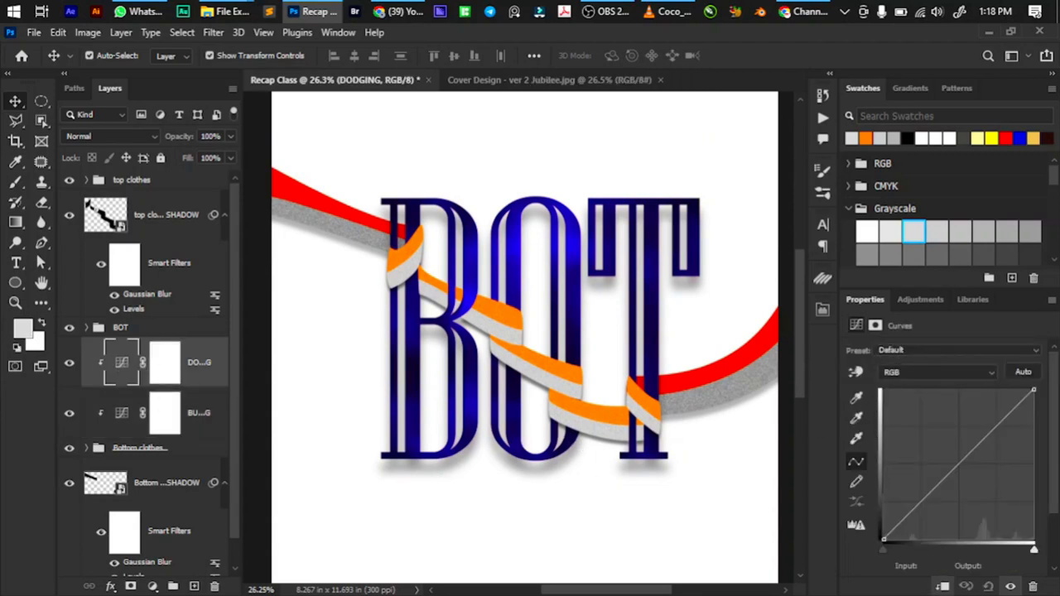
drag(950, 472, 937, 440)
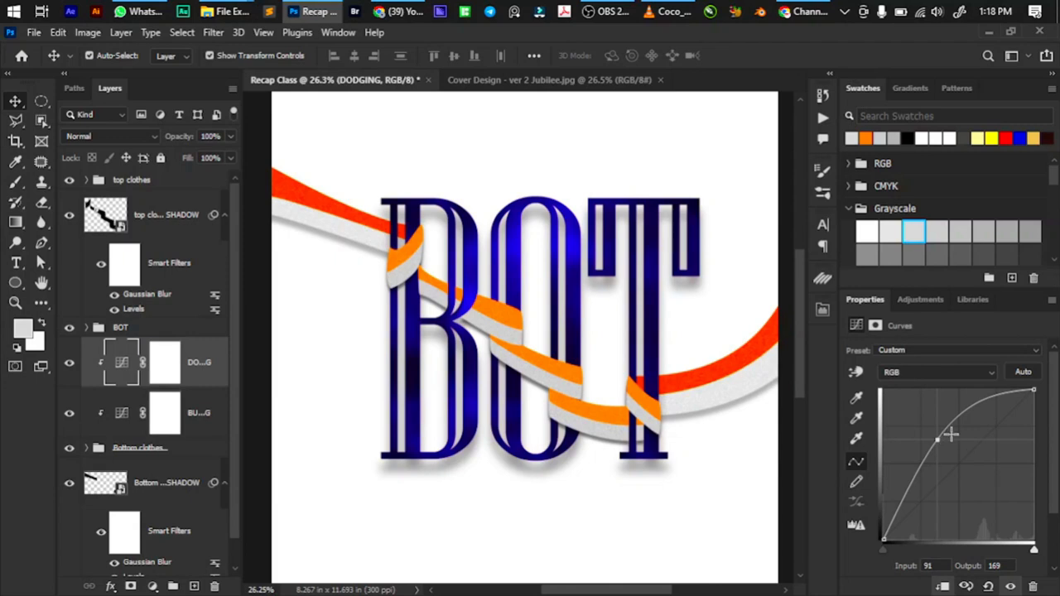
Invert the layer masks of both DODGING and BURNING to black to hide their effects
click(163, 414)
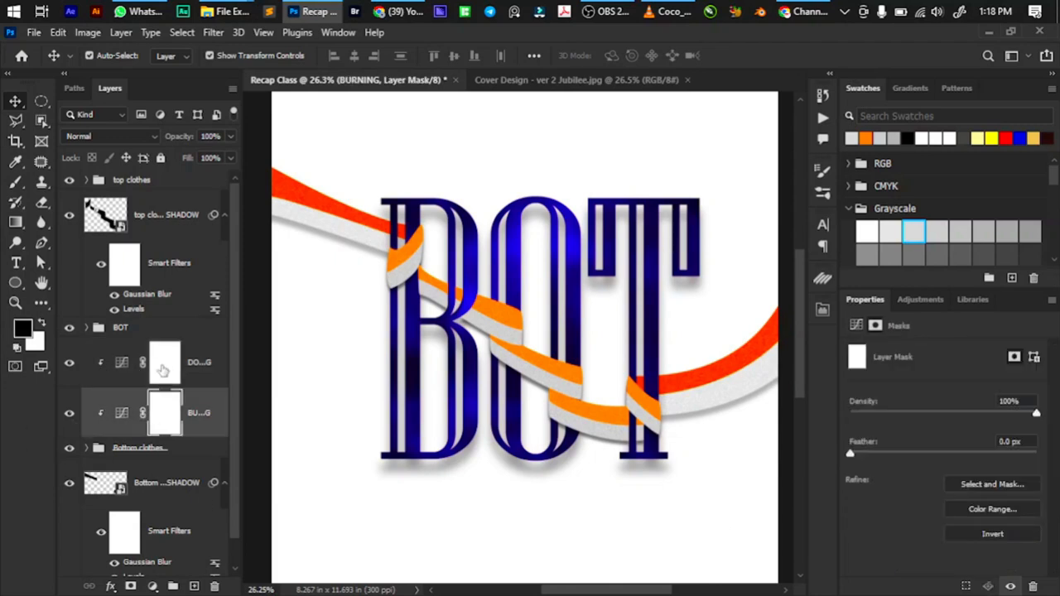
click(163, 371)
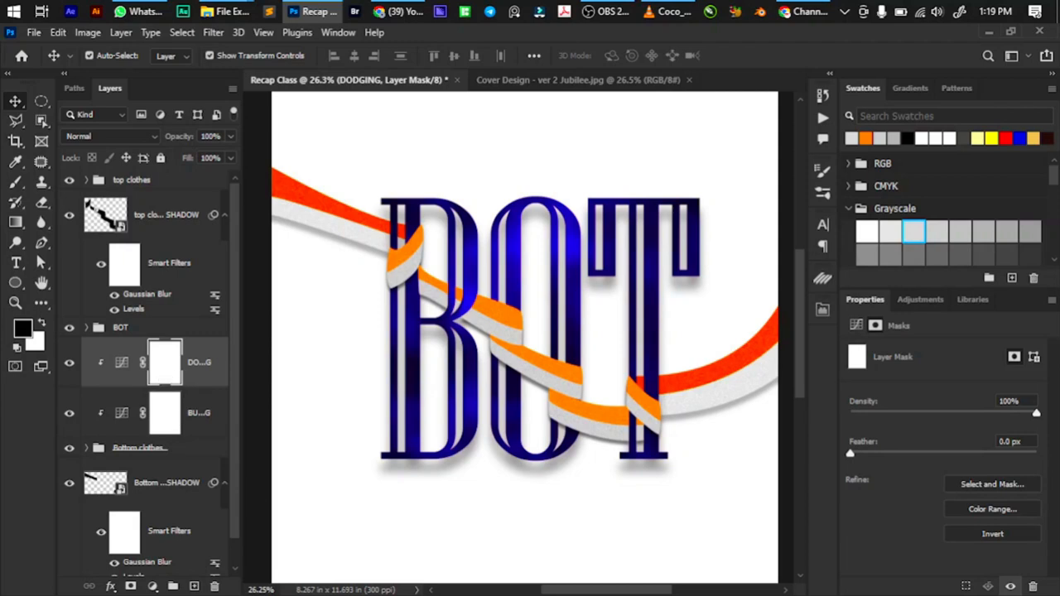
key(ctrl+i)
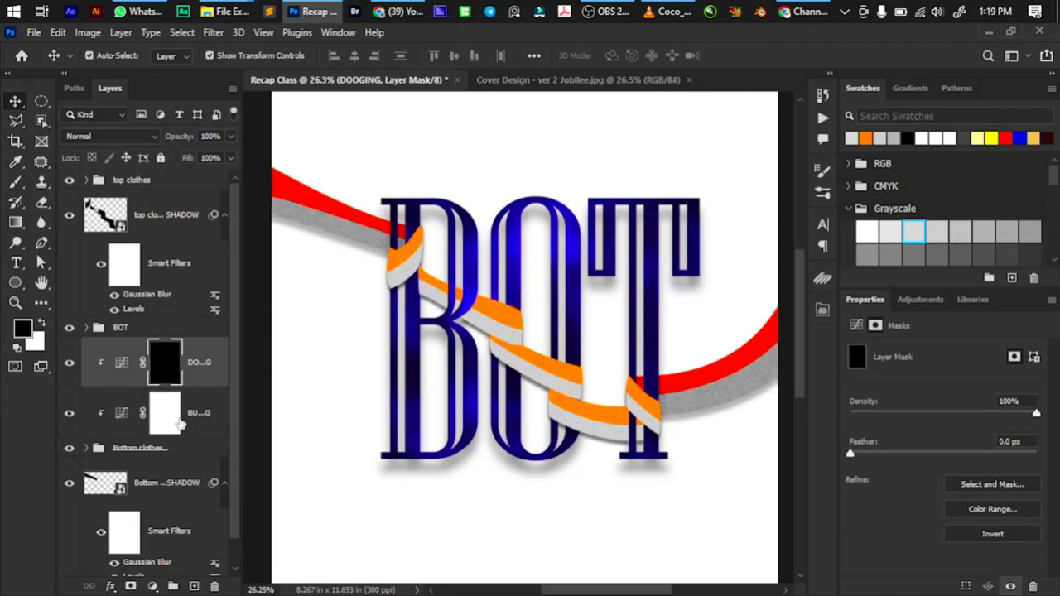
click(170, 419)
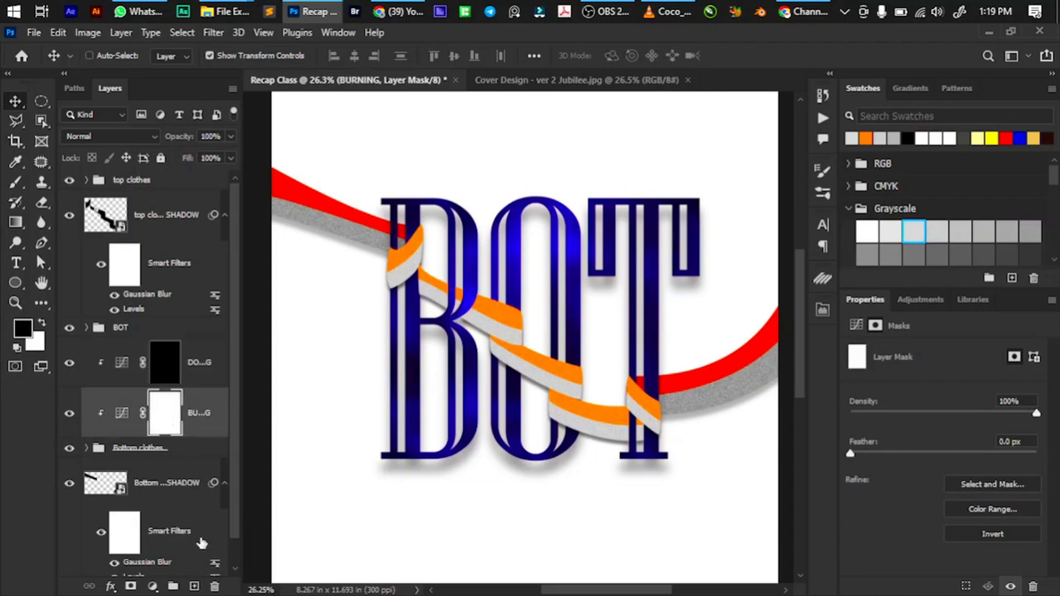
key(ctrl+i)
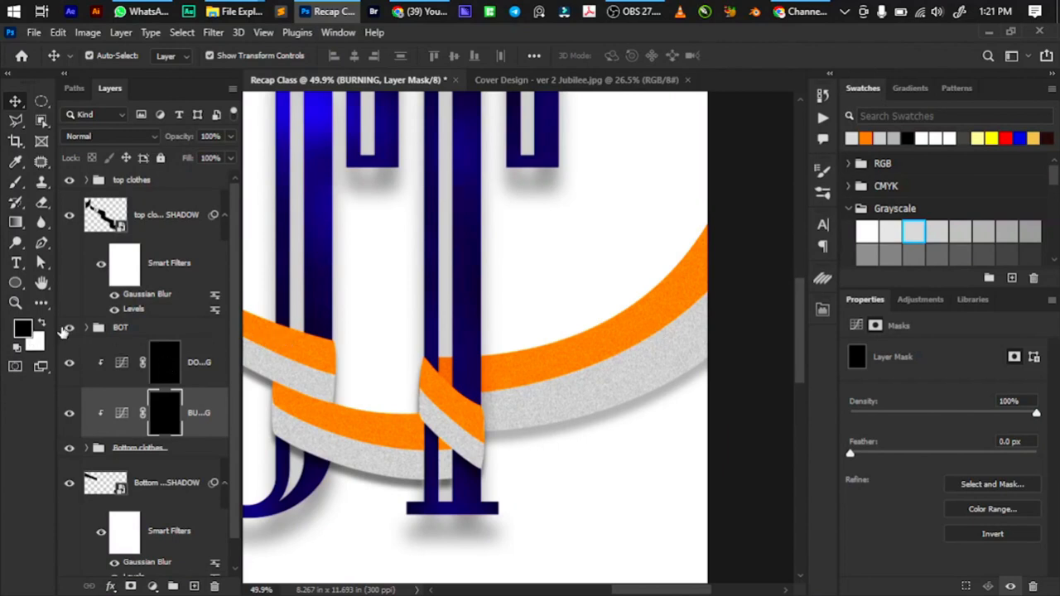
Activate the Brush tool for the BURNING mask and set its size to 250 px
key(b)
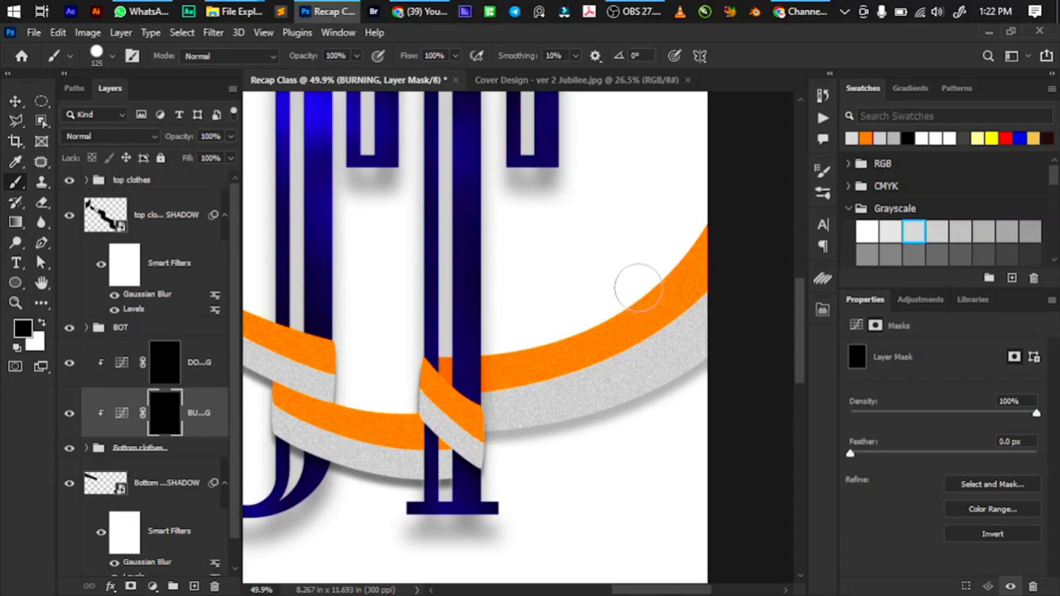
key(bracketleft)
key(bracketleft)
key(bracketright)
key(bracketright)
key(bracketright)
key(bracketright)
key(bracketright)
key(bracketright)
key(bracketright)
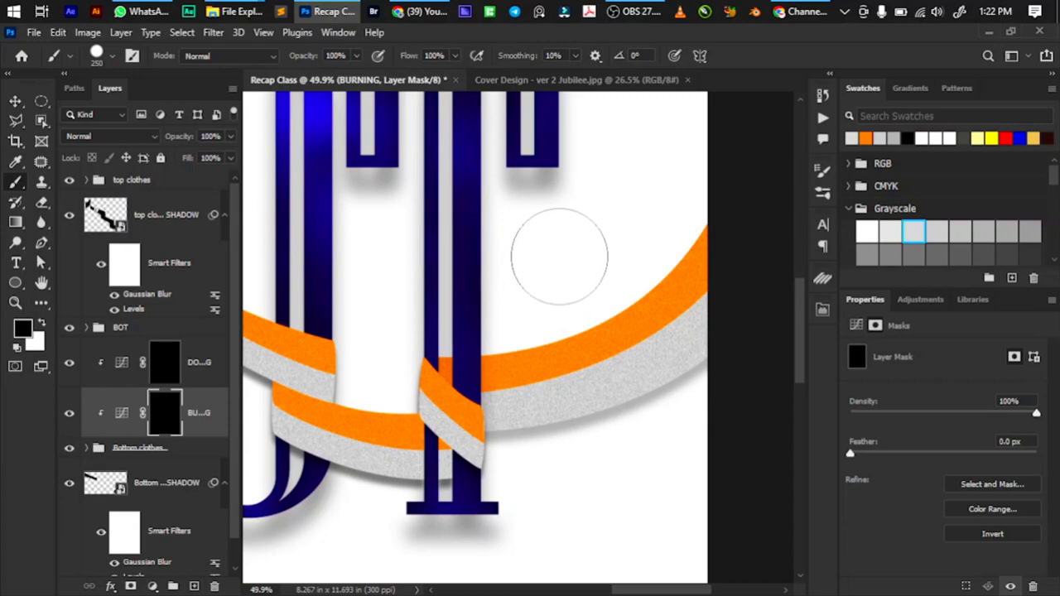
Set the brush opacity to 30% and lower its hardness to the minimum for a soft edge
key(1)
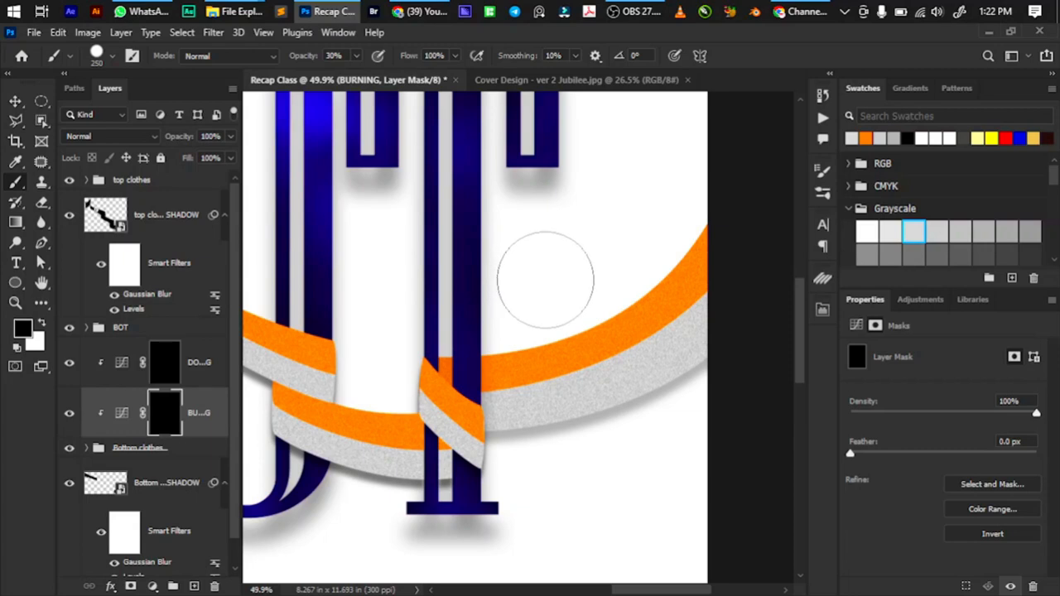
right_click(589, 315)
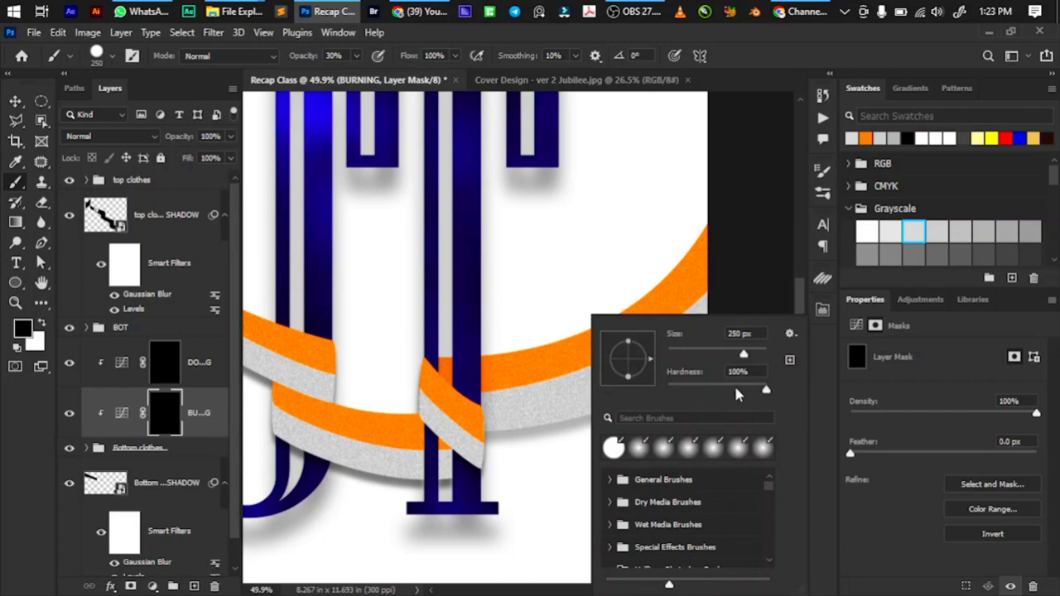
drag(764, 396, 665, 399)
key(Return)
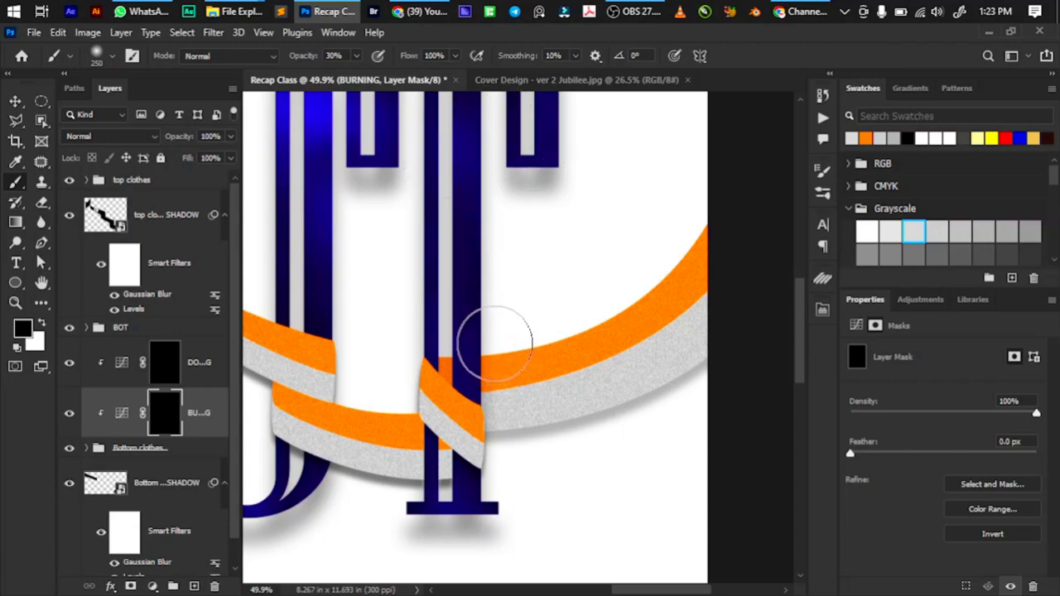
Reduce the brush size to 70 px to suit the ribbon's edge beside the T's stem
key(bracketright)
key(bracketright)
key(bracketright)
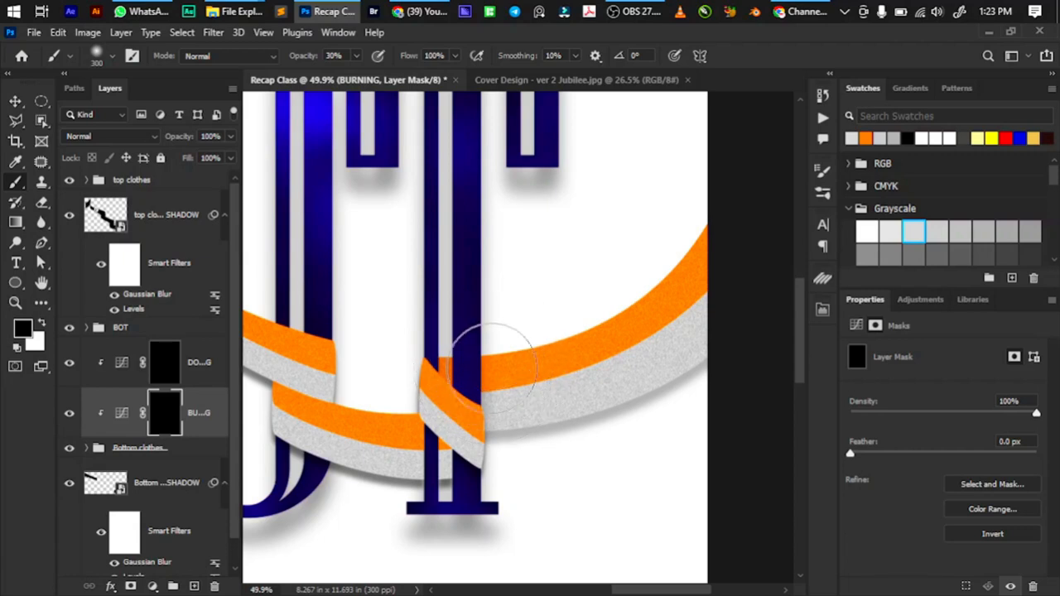
key(bracketleft)
key(bracketleft)
key(bracketleft)
key(bracketleft)
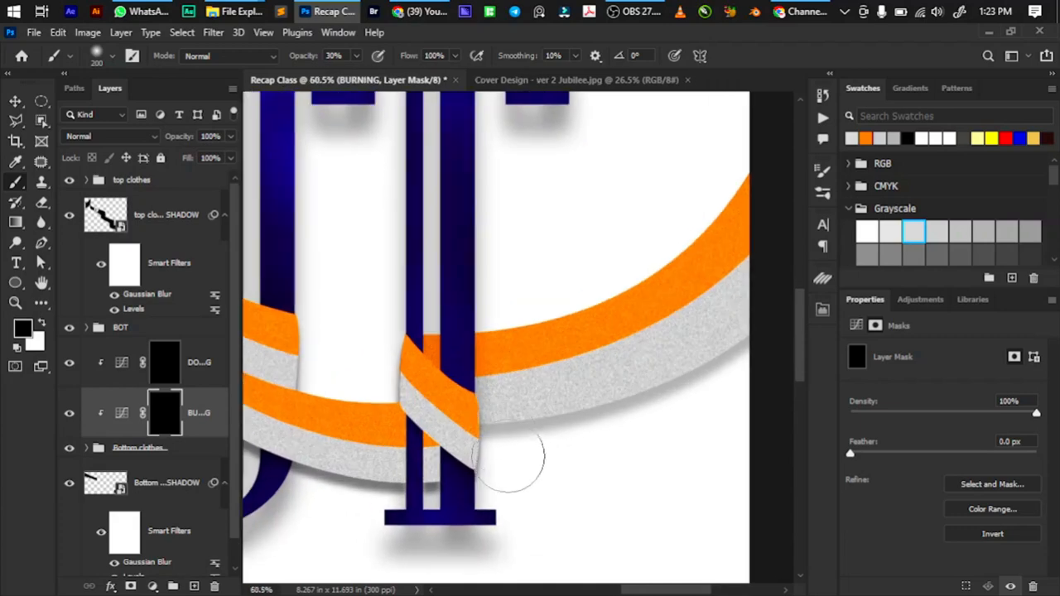
scroll(494, 377, up, 1)
scroll(485, 327, up, 1)
scroll(454, 369, up, 3)
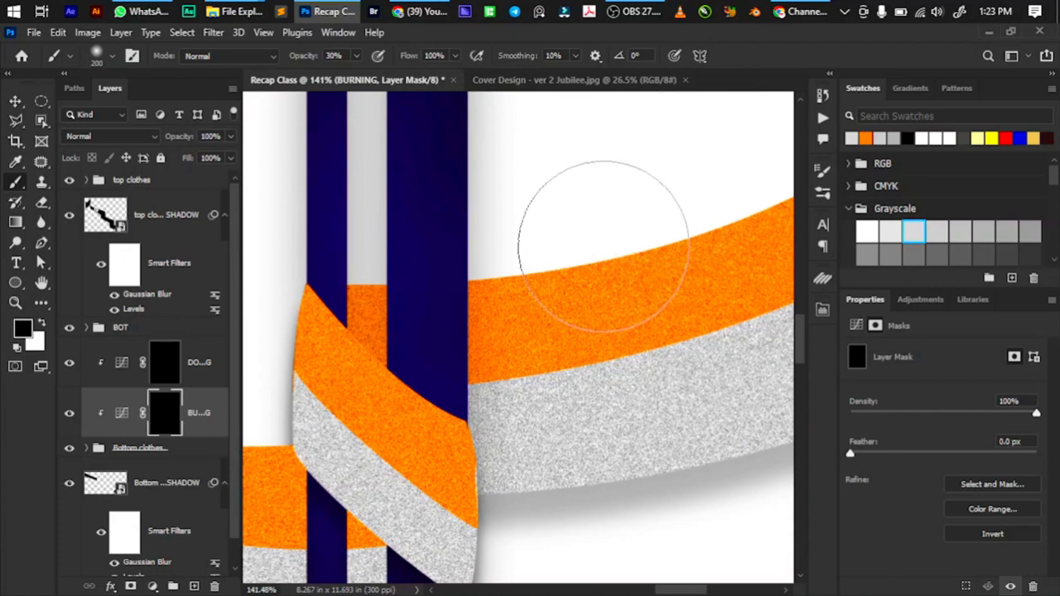
key(bracketleft)
key(bracketleft)
key(bracketleft)
key(bracketleft)
key(bracketleft)
key(bracketleft)
key(bracketleft)
key(bracketleft)
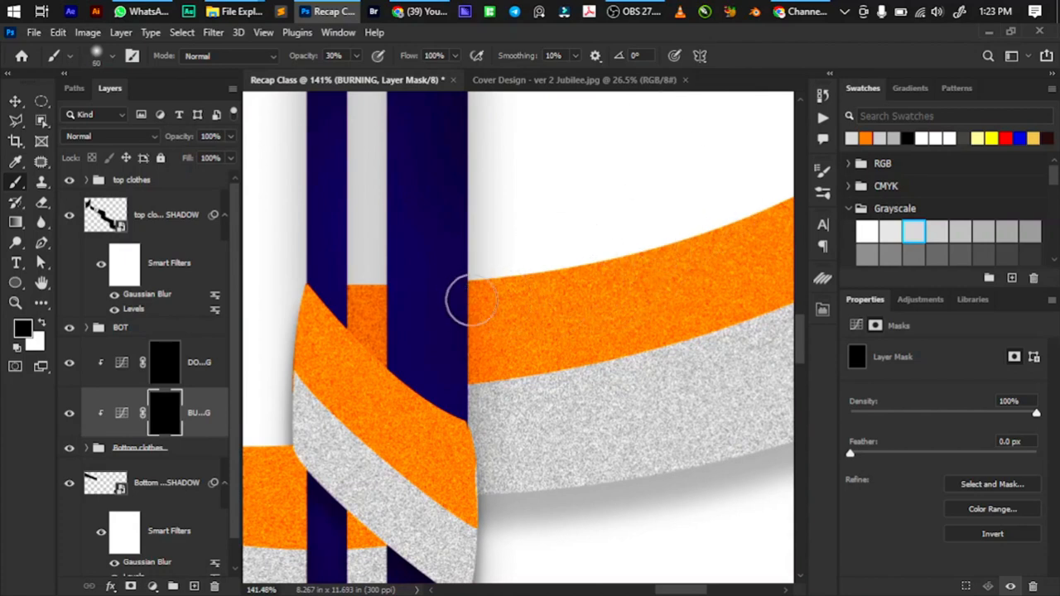
key(bracketleft)
key(bracketright)
key(bracketright)
Paint white on the BURNING mask to darken the ribbon where it emerges from behind the T's stem
key(x)
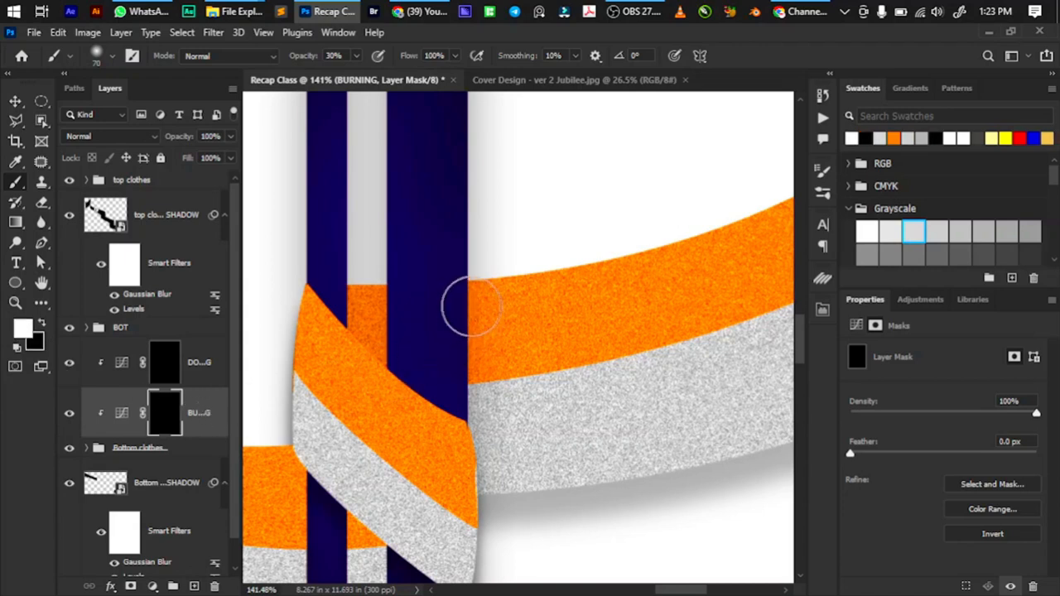
mouse_move(464, 300)
mouse_down()
mouse_move(486, 371)
mouse_move(469, 383)
mouse_move(468, 462)
mouse_up()
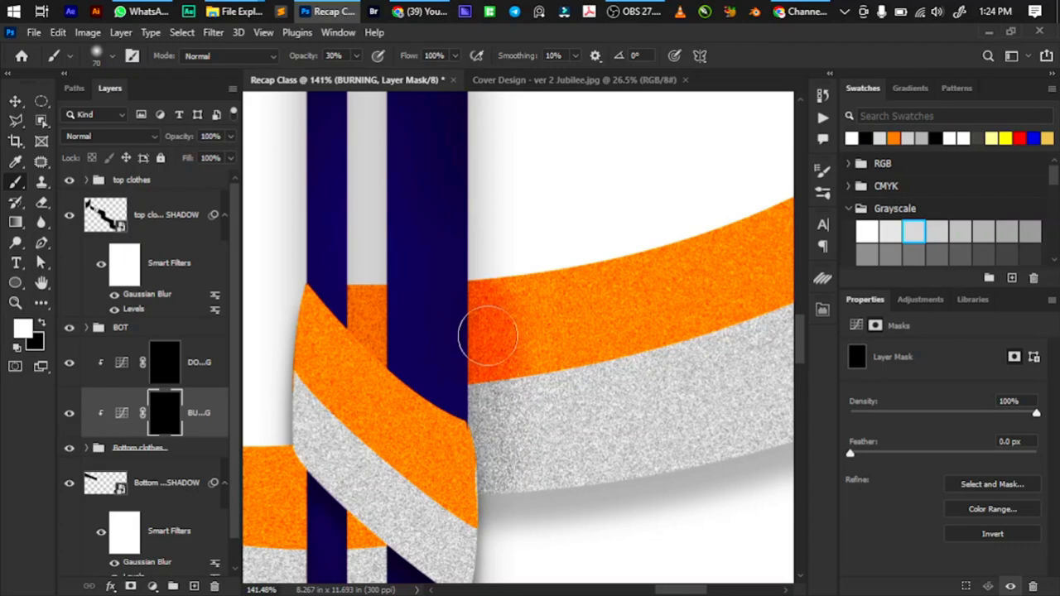
mouse_move(486, 332)
mouse_down()
mouse_move(481, 367)
mouse_move(479, 304)
mouse_move(478, 388)
mouse_move(519, 344)
mouse_move(477, 300)
mouse_move(482, 464)
mouse_move(473, 423)
mouse_move(473, 311)
mouse_move(474, 407)
mouse_move(490, 469)
mouse_move(465, 455)
mouse_up()
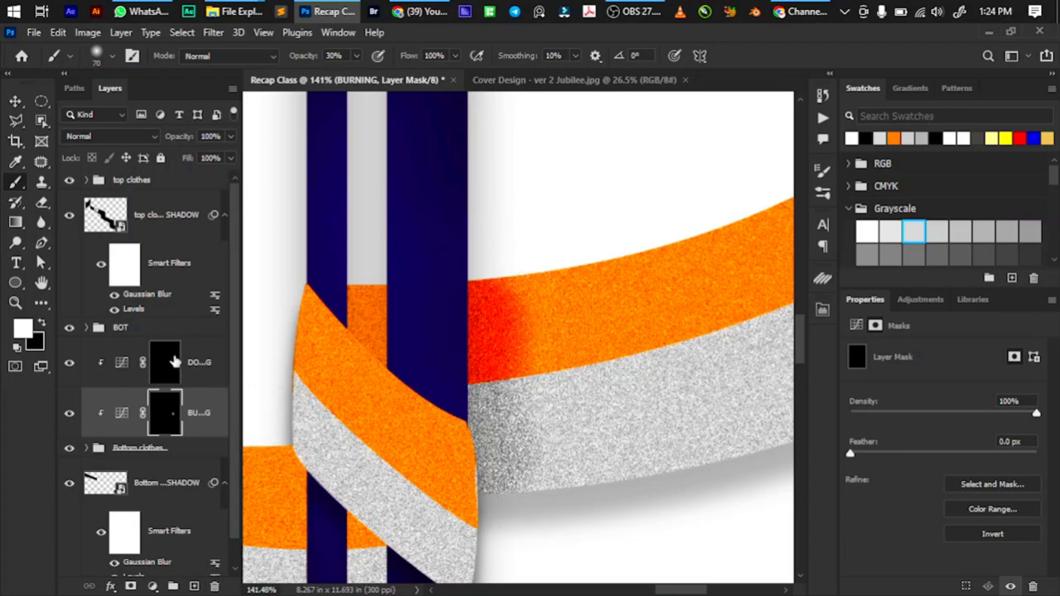
Paint white on the DODGING mask to highlight the ribbon across both bands, just beyond the darkened patch beside the T's stem
click(204, 361)
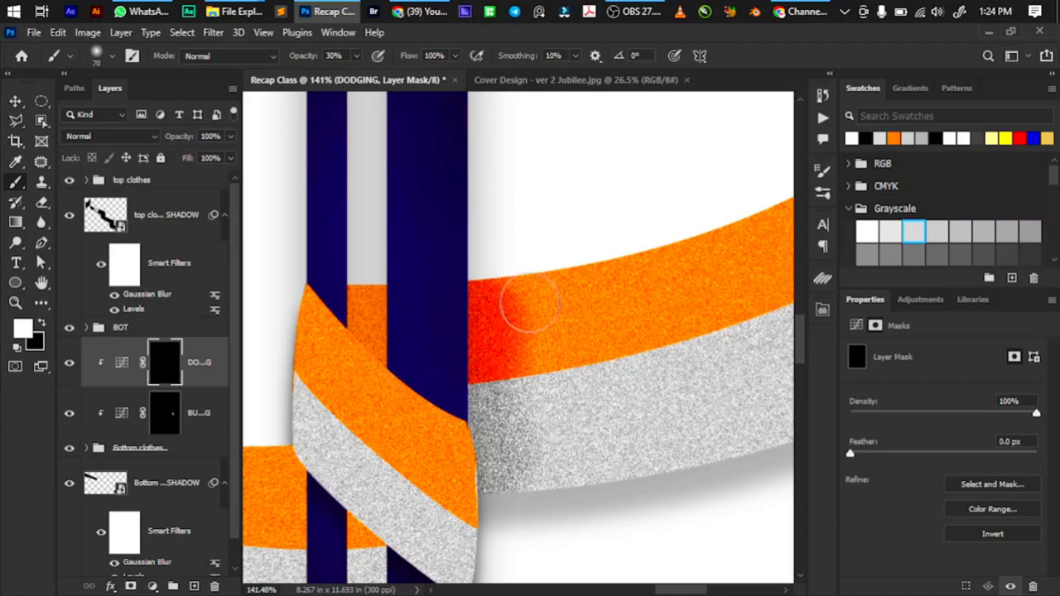
mouse_move(503, 300)
mouse_down()
mouse_move(530, 313)
mouse_move(533, 476)
mouse_up()
mouse_move(538, 393)
mouse_down()
mouse_move(538, 301)
mouse_move(583, 422)
mouse_up()
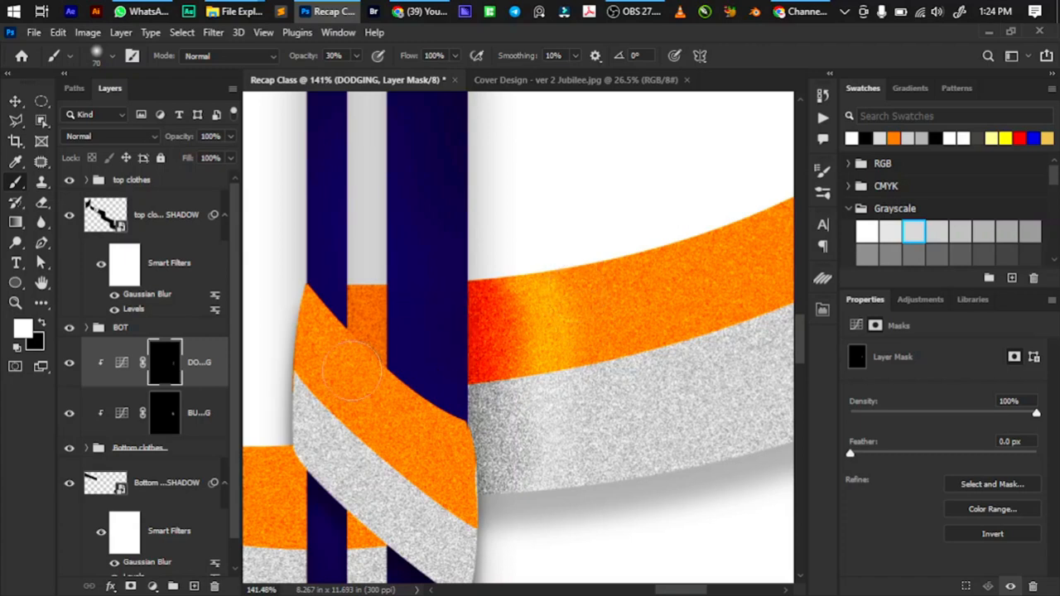
Enlarge the brush to 150 px and paint the BURNING mask to darken the ribbon just past the first highlight
click(168, 408)
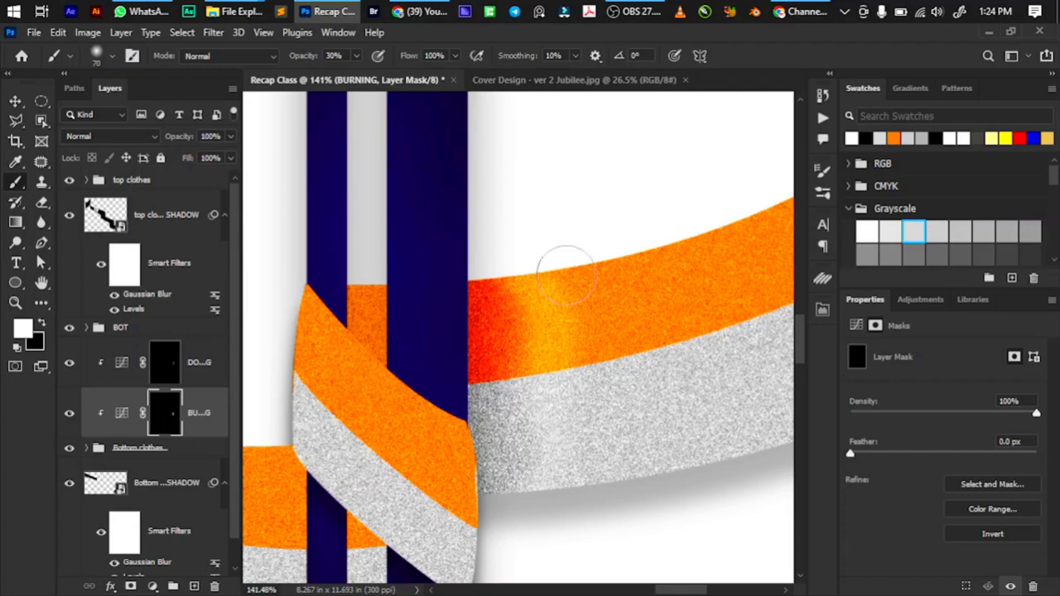
key(bracketright)
key(bracketright)
key(bracketright)
key(bracketright)
key(bracketright)
click(617, 296)
key(ctrl+z)
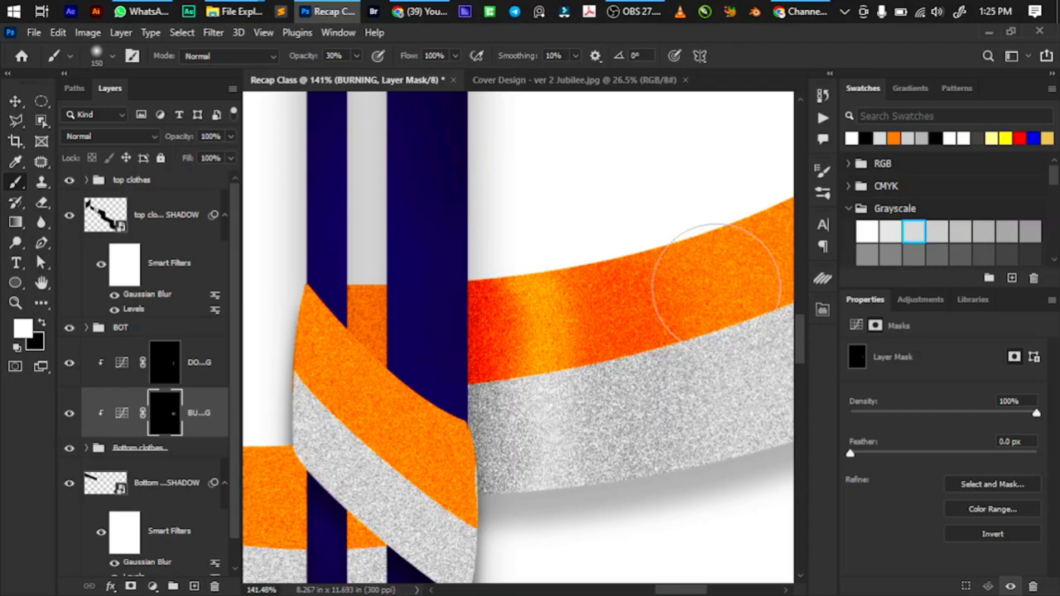
Paint a second highlight across the ribbon on the DODGING mask, beyond the second dark fold
click(170, 368)
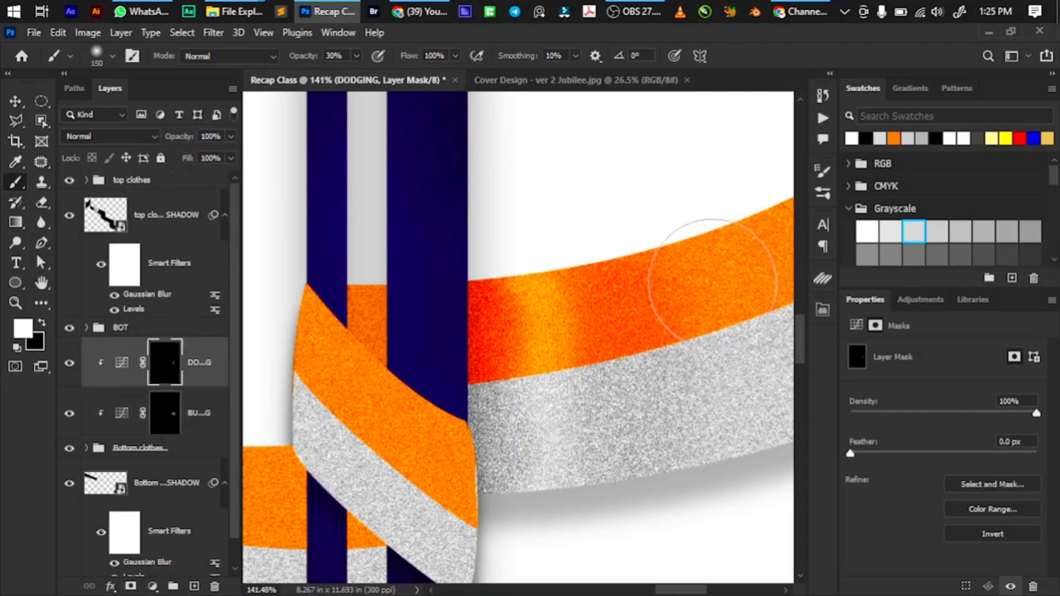
drag(715, 280, 735, 427)
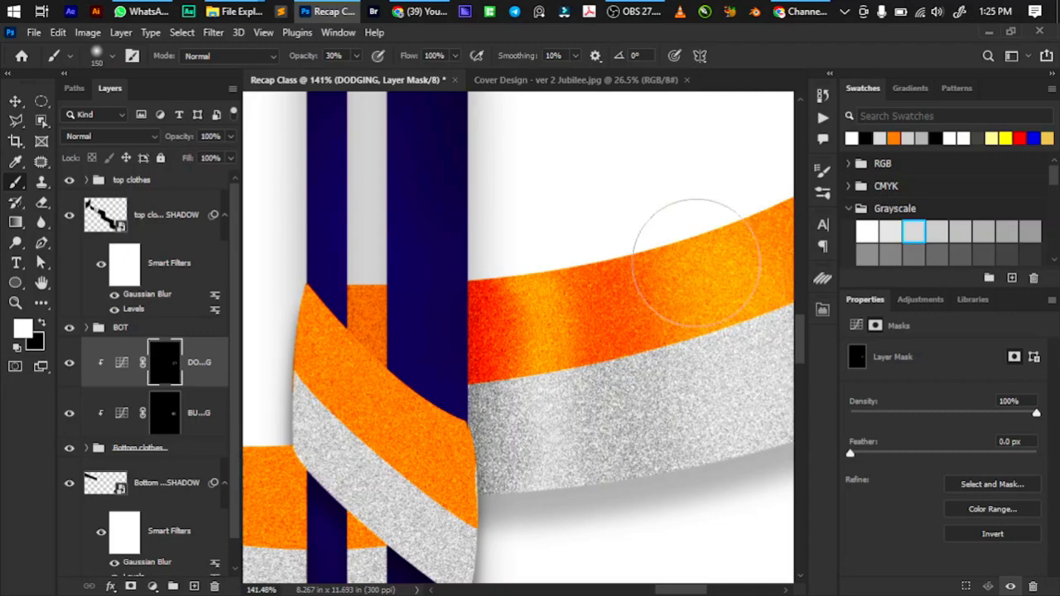
key(ctrl+0)
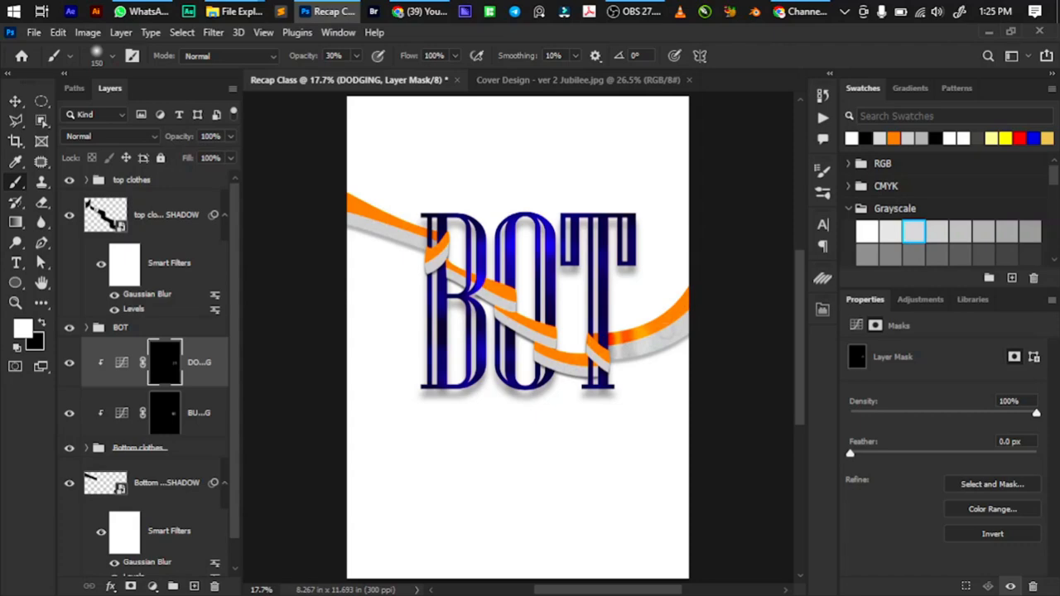
Paint the BURNING mask to add a third dark fold across the ribbon, just past the second highlight
scroll(667, 337, up, 14)
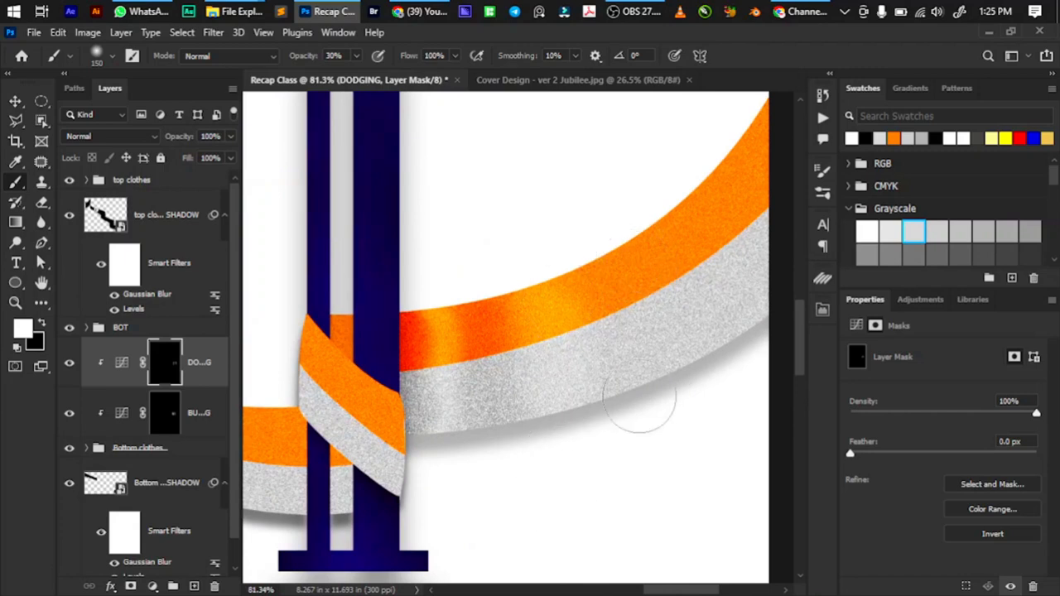
click(161, 403)
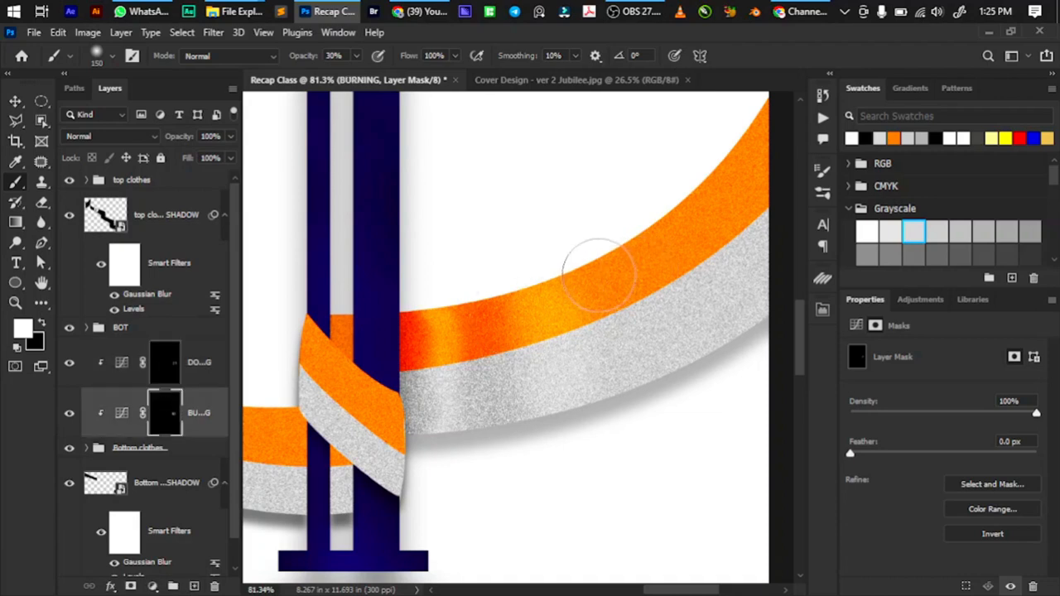
drag(598, 274, 604, 286)
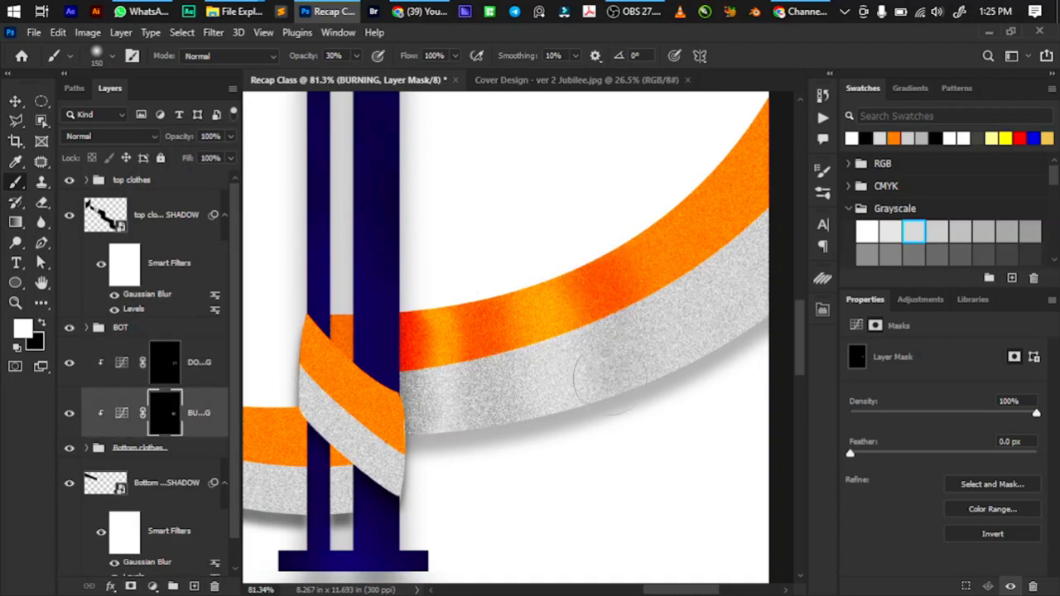
drag(609, 357, 608, 315)
Paint a third highlight on the orange band using the DODGING mask, just past the third dark fold
click(172, 366)
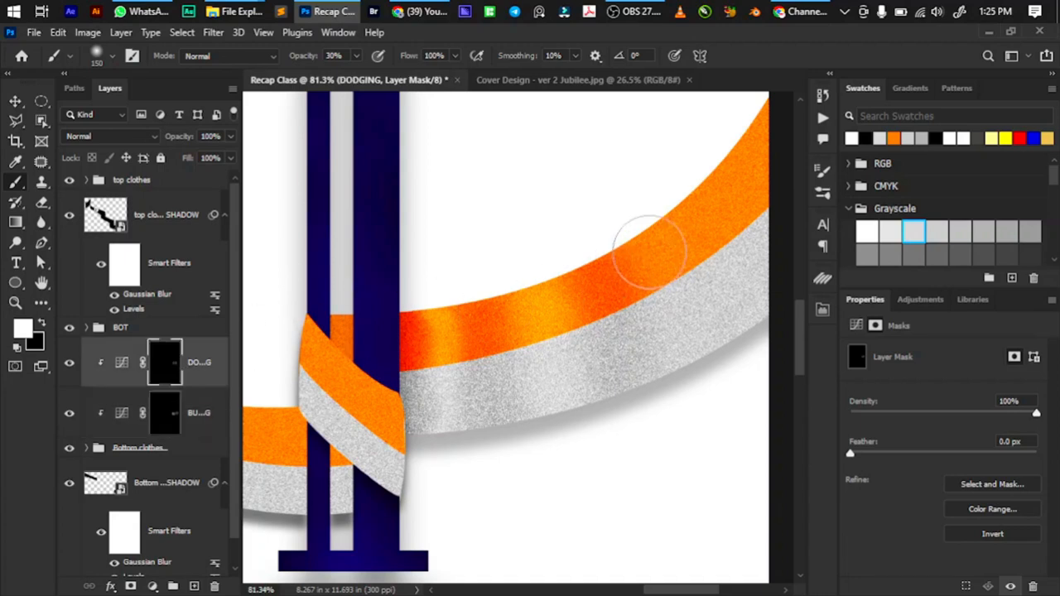
click(651, 252)
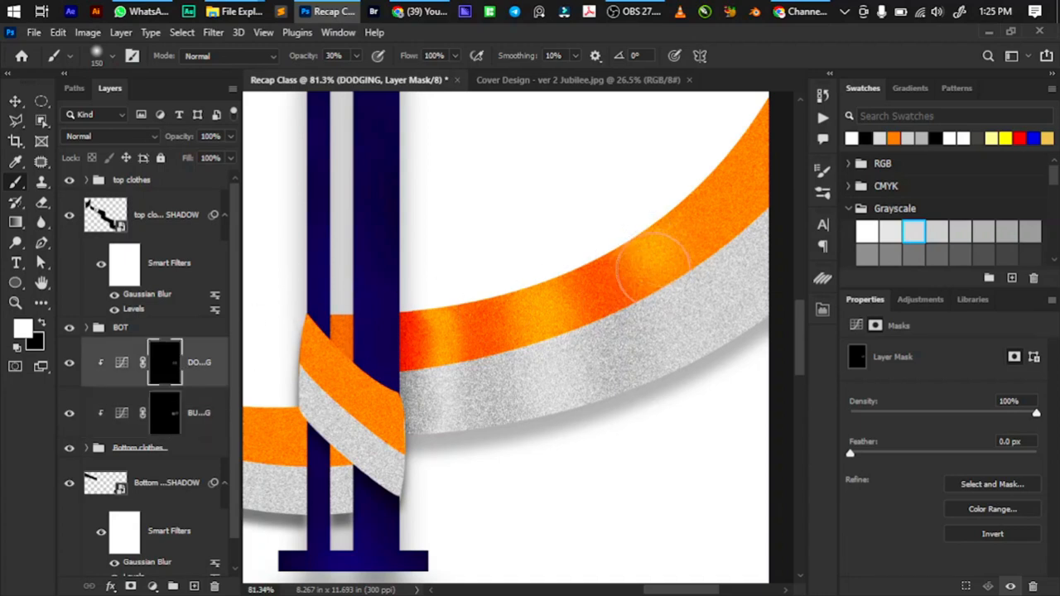
click(654, 264)
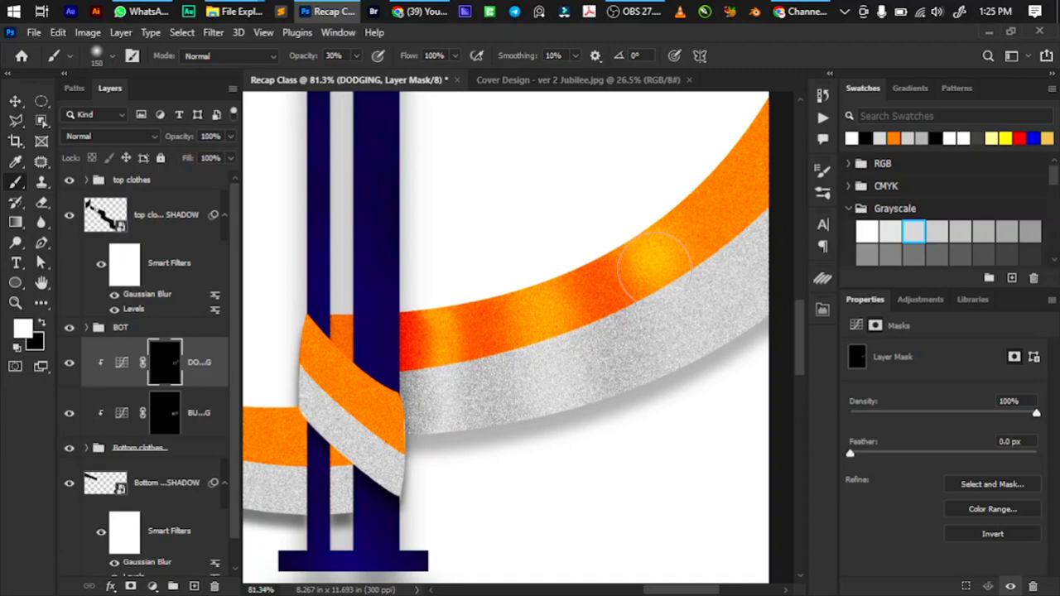
Darken the ribbon beyond the third highlight on the BURNING mask and lighten its orange band there on the DODGING mask
click(190, 407)
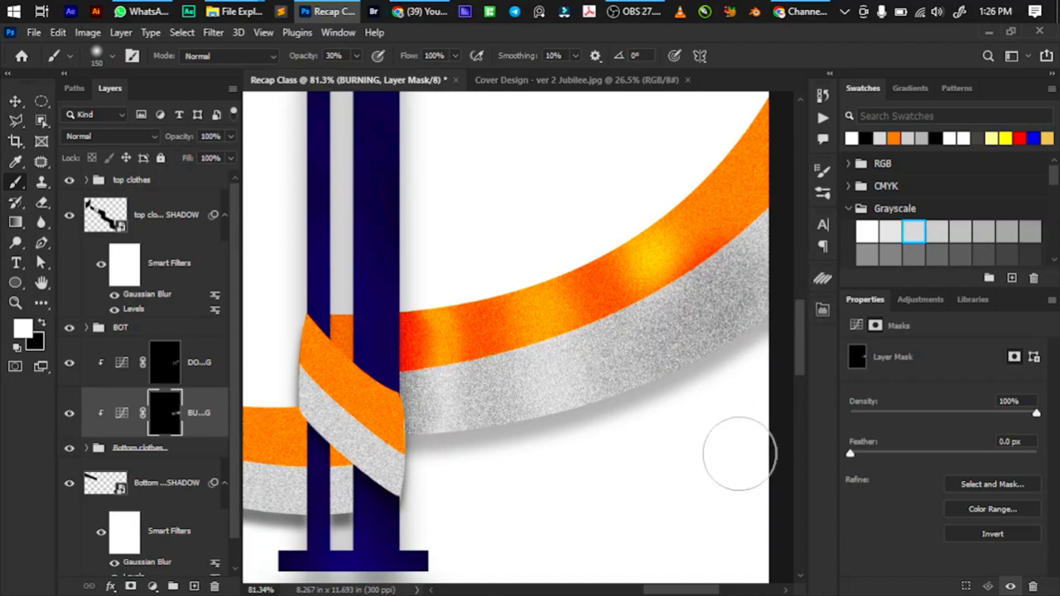
drag(585, 258, 390, 303)
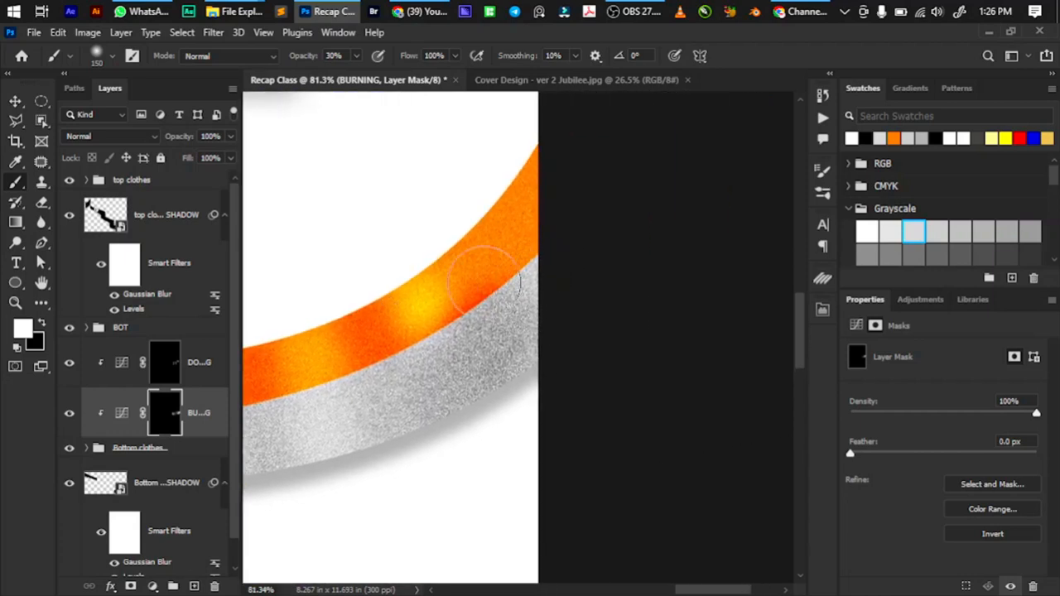
click(169, 364)
mouse_move(466, 288)
mouse_down()
mouse_move(489, 263)
mouse_move(544, 248)
mouse_move(552, 219)
mouse_move(483, 264)
mouse_up()
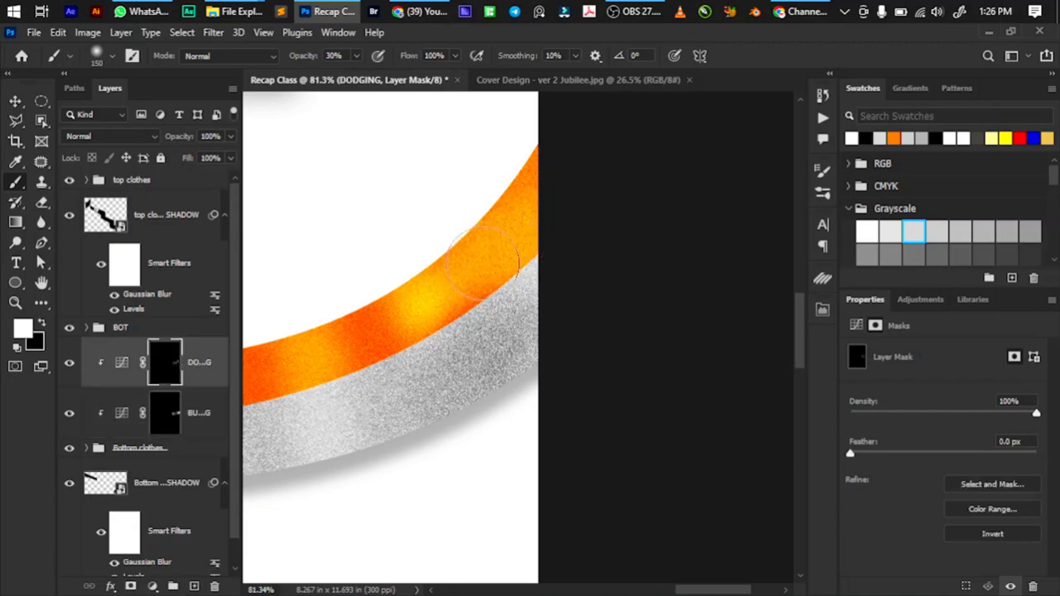
Reduce the brush to 90 px and paint the BURNING mask to darken the ribbon where it meets the page's right edge
click(176, 410)
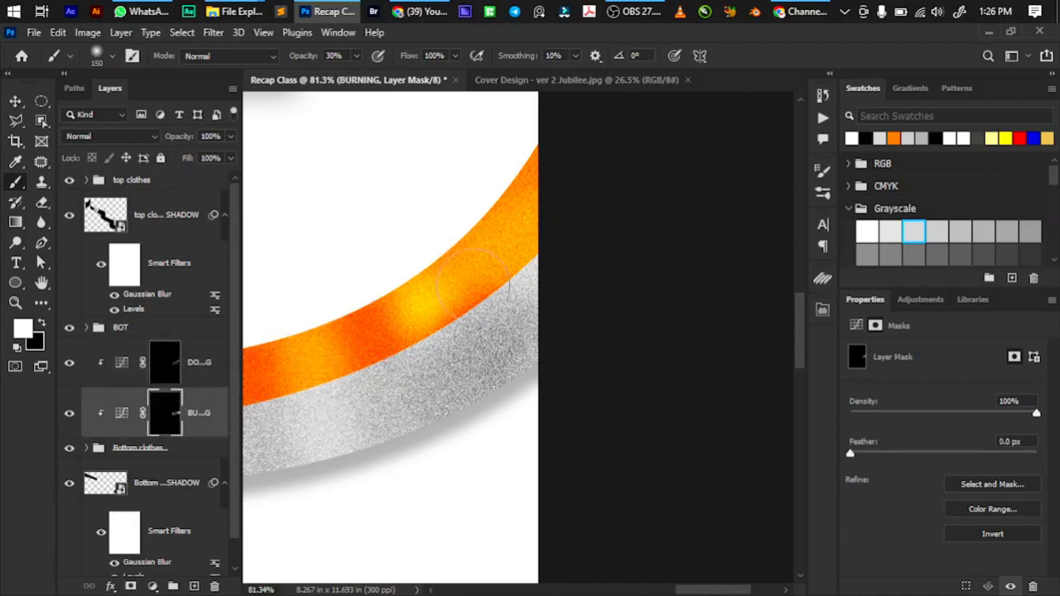
key(bracketleft)
key(bracketleft)
key(bracketleft)
mouse_move(530, 158)
mouse_down()
mouse_move(447, 238)
mouse_move(523, 151)
mouse_up()
mouse_move(537, 286)
mouse_down()
mouse_move(528, 309)
mouse_move(538, 267)
mouse_move(524, 308)
mouse_move(542, 377)
mouse_up()
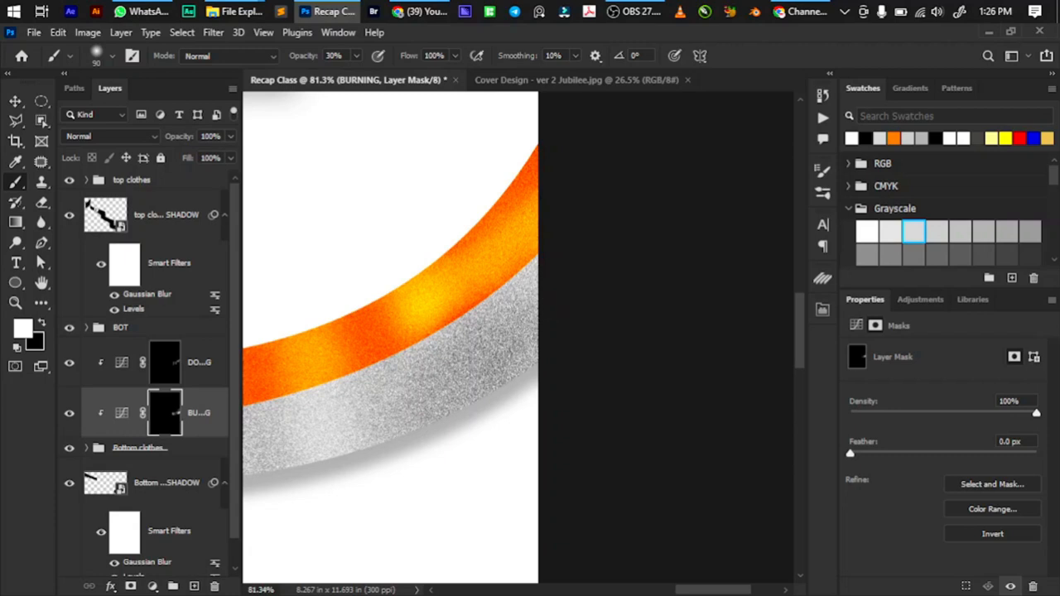
Strengthen the second highlight on the orange band by painting over it on the DODGING mask
click(162, 369)
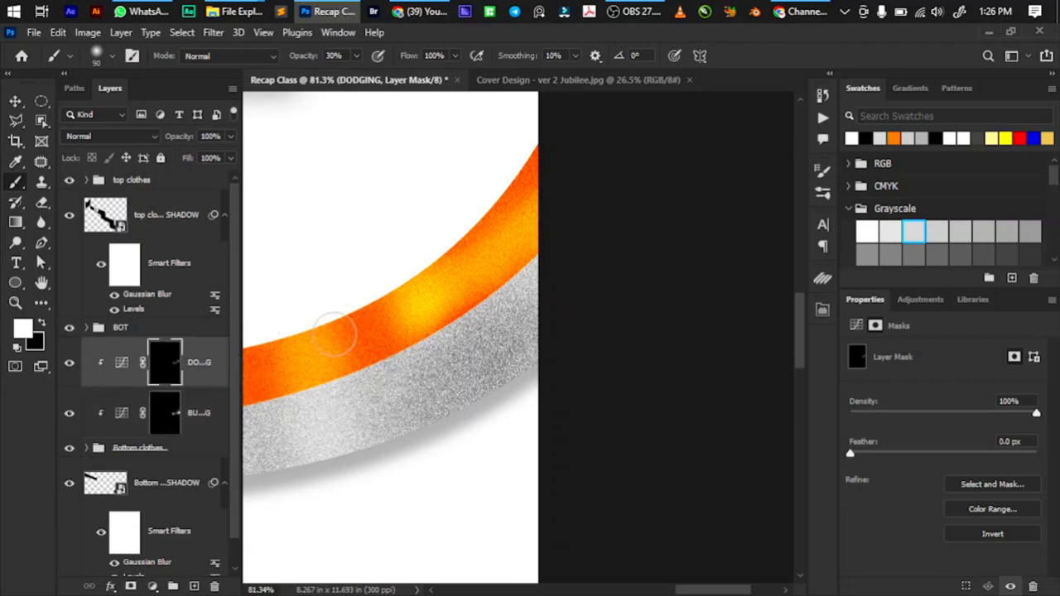
drag(318, 345, 320, 362)
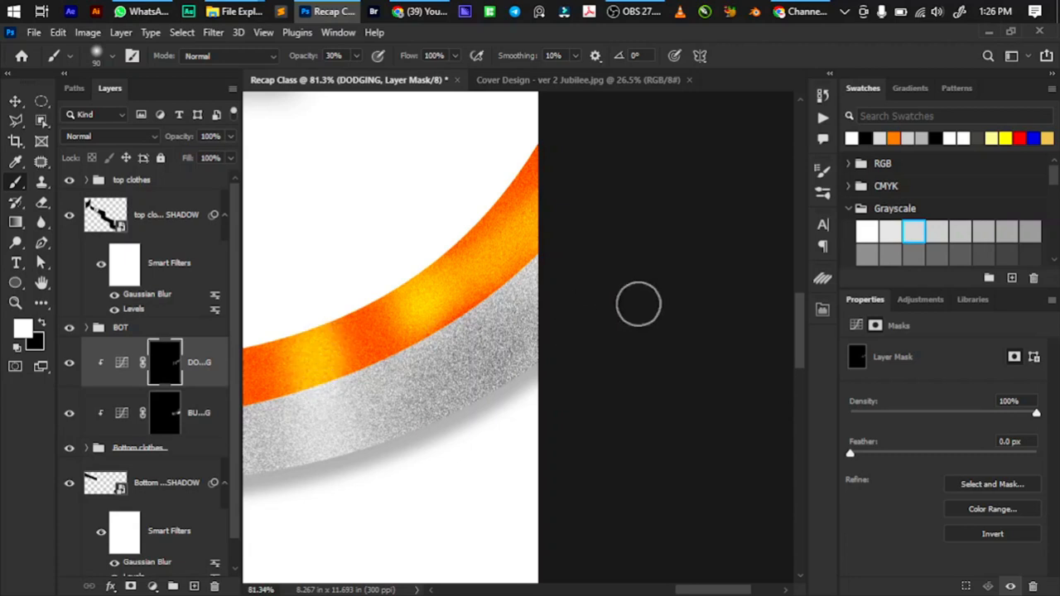
key(ctrl+0)
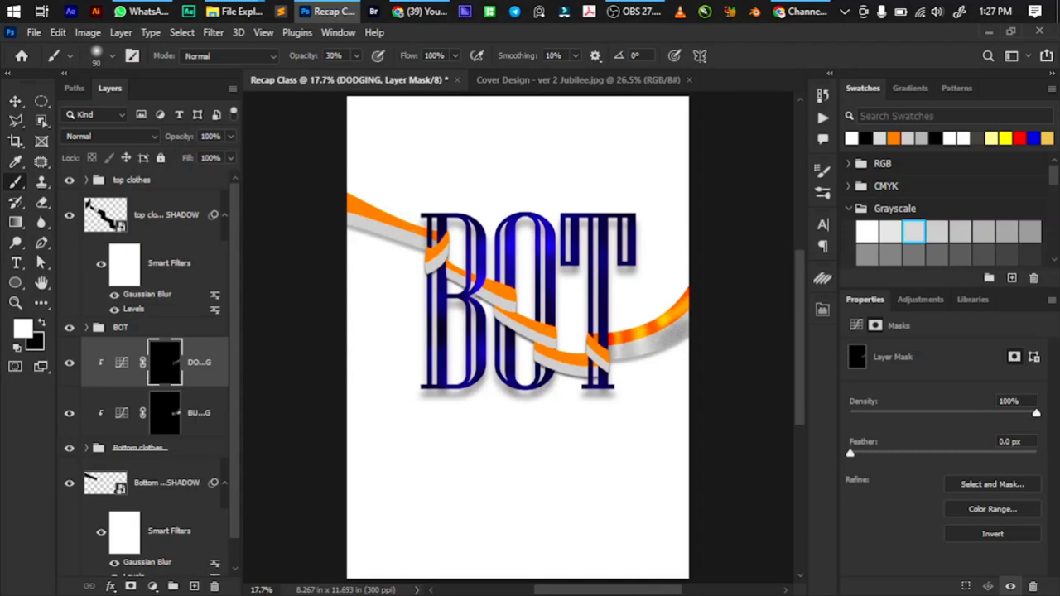
Paint the BURNING mask to darken the ribbon where it passes behind the left edge of the B's stem
scroll(341, 219, up, 5)
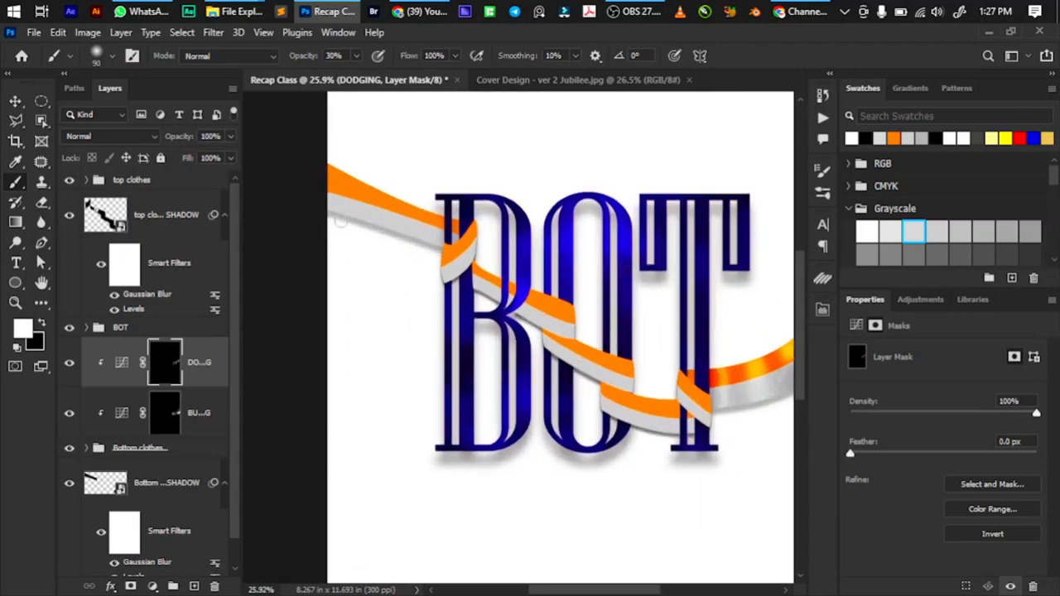
scroll(343, 201, up, 3)
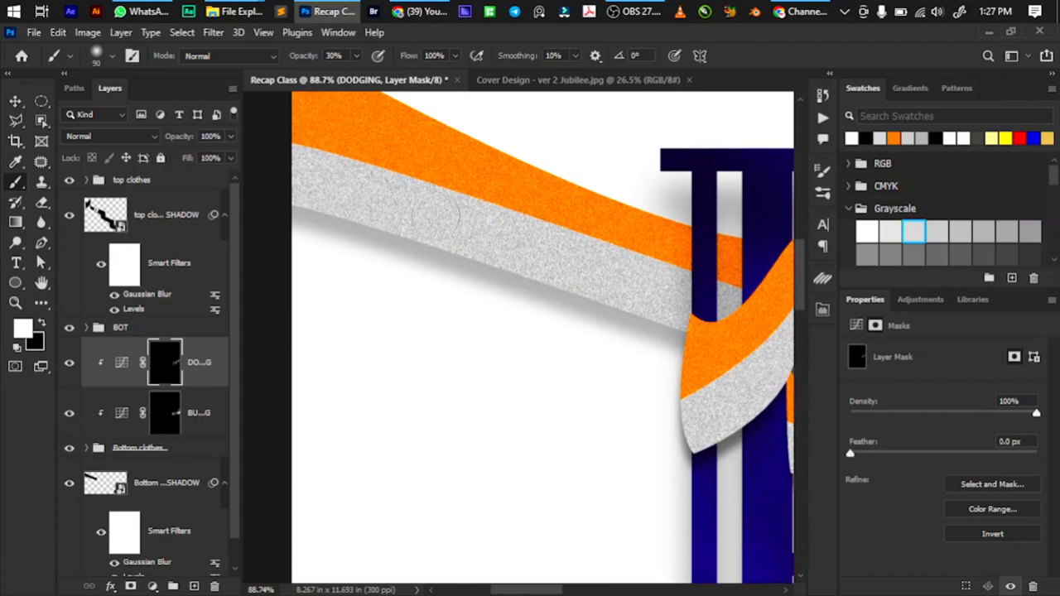
scroll(687, 260, down, 2)
scroll(681, 256, up, 3)
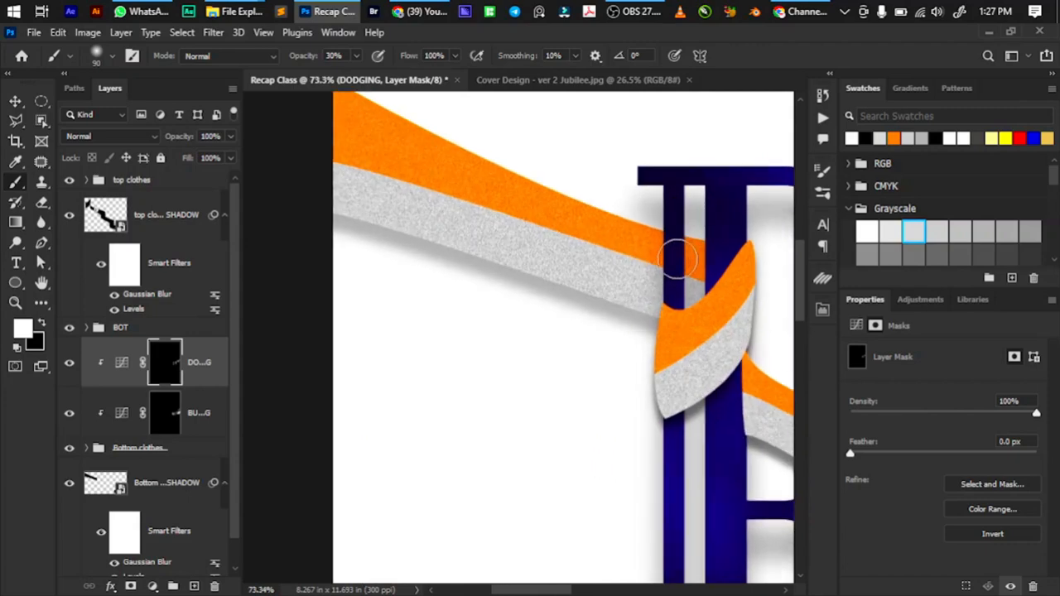
scroll(680, 253, down, 2)
scroll(700, 258, up, 2)
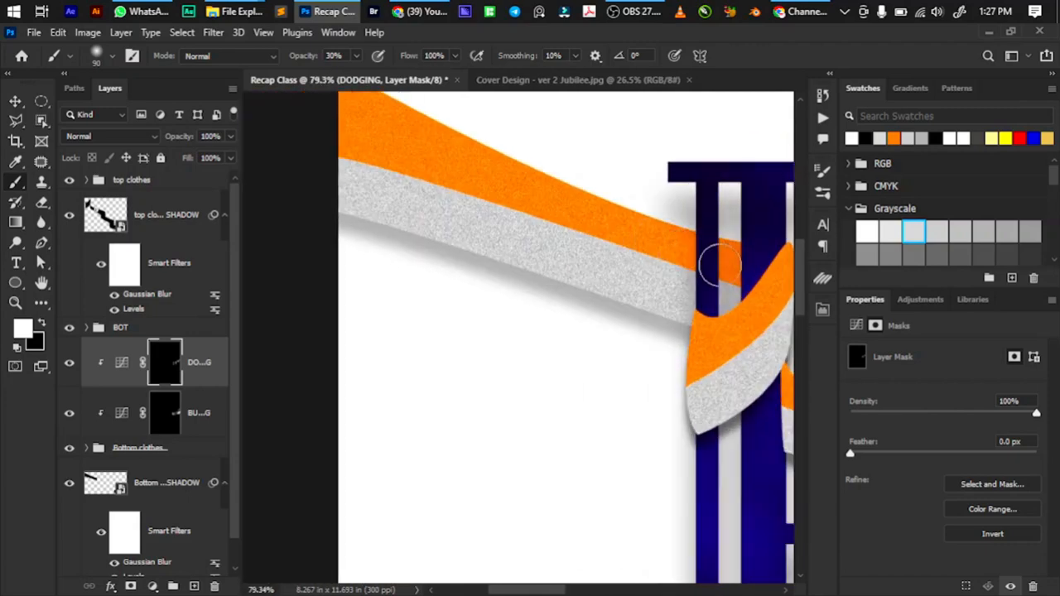
scroll(721, 290, up, 1)
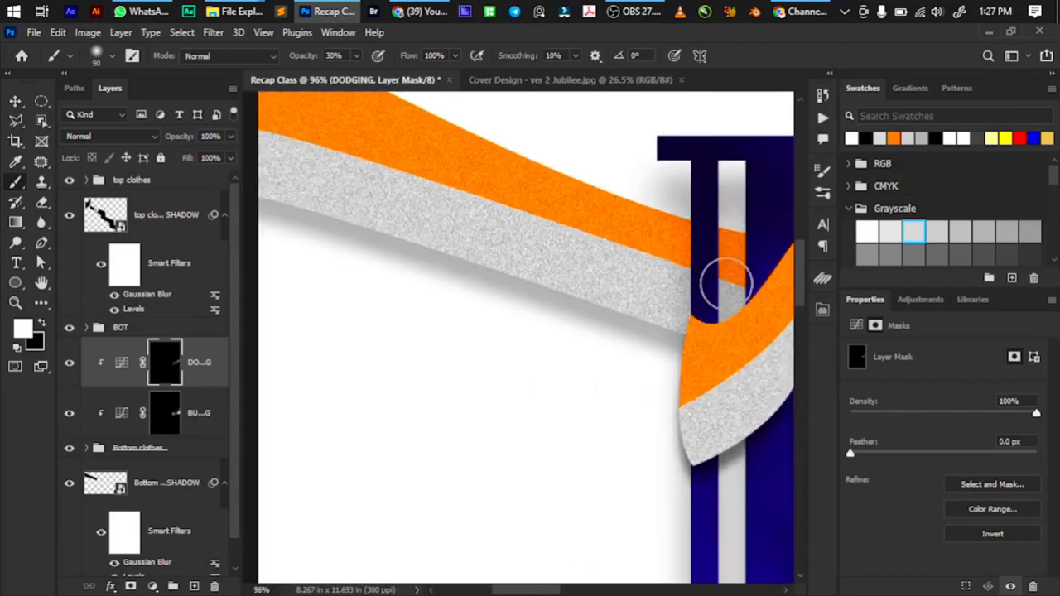
click(174, 414)
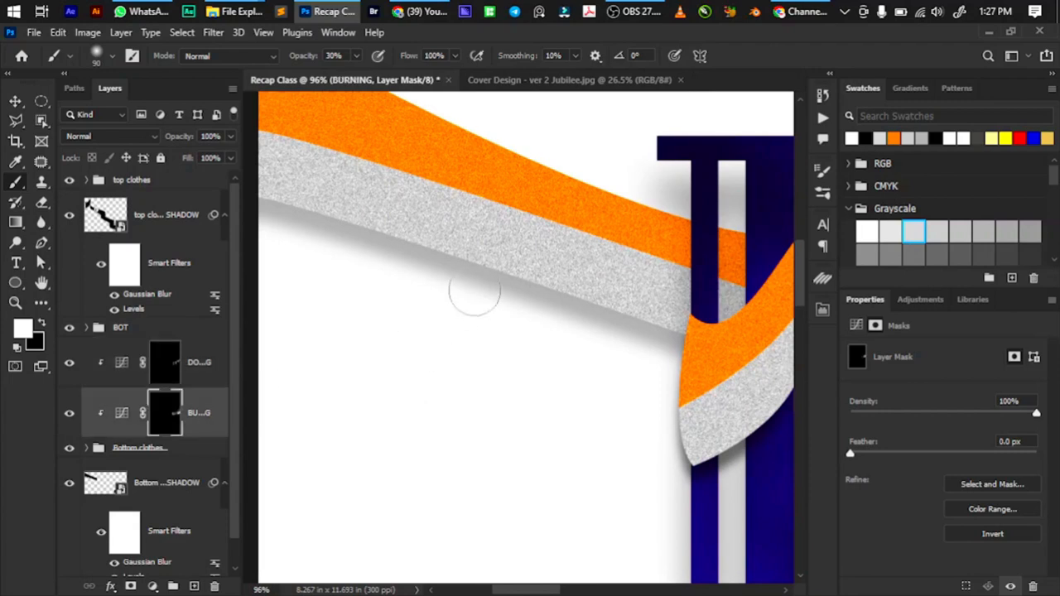
mouse_move(726, 279)
mouse_down()
mouse_move(709, 254)
mouse_move(721, 307)
mouse_move(692, 236)
mouse_move(700, 301)
mouse_move(686, 305)
mouse_move(673, 247)
mouse_move(679, 304)
mouse_move(674, 253)
mouse_move(688, 301)
mouse_move(698, 246)
mouse_up()
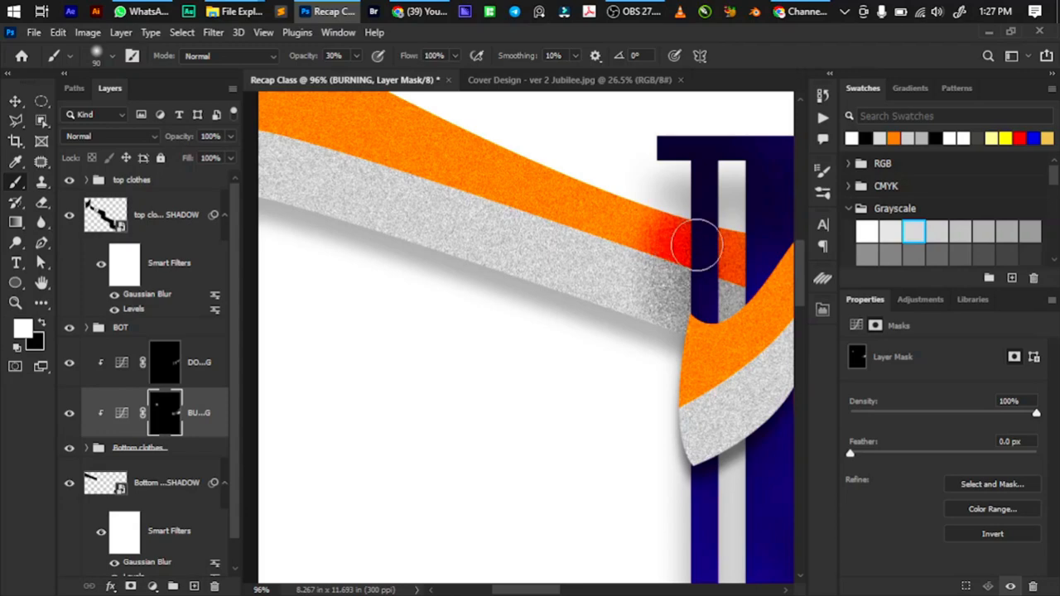
Reduce the brush to 20 px and burn the ribbon along the thin bar's edge, inside the gap in the B's stem
key(bracketleft)
key(bracketleft)
key(bracketleft)
key(bracketleft)
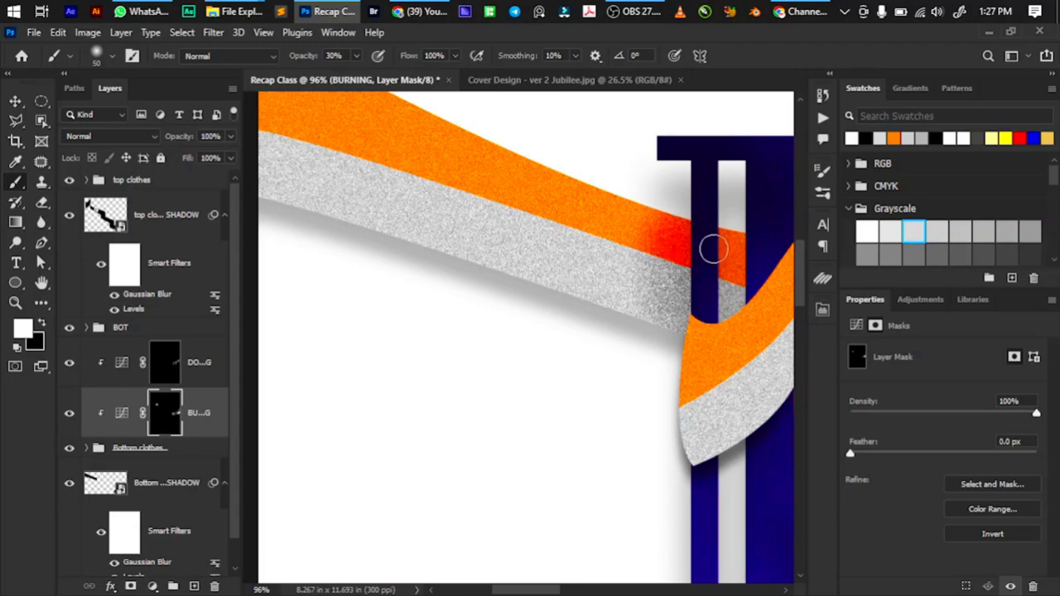
scroll(714, 249, up, 3)
key(bracketleft)
key(bracketleft)
key(bracketleft)
key(bracketleft)
key(bracketleft)
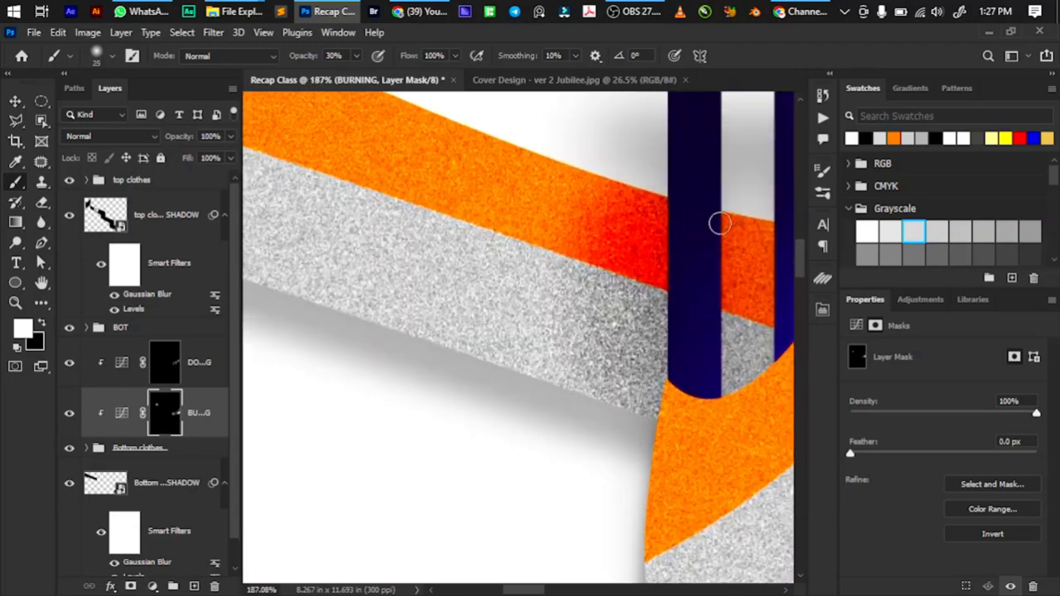
key(bracketleft)
drag(721, 220, 737, 322)
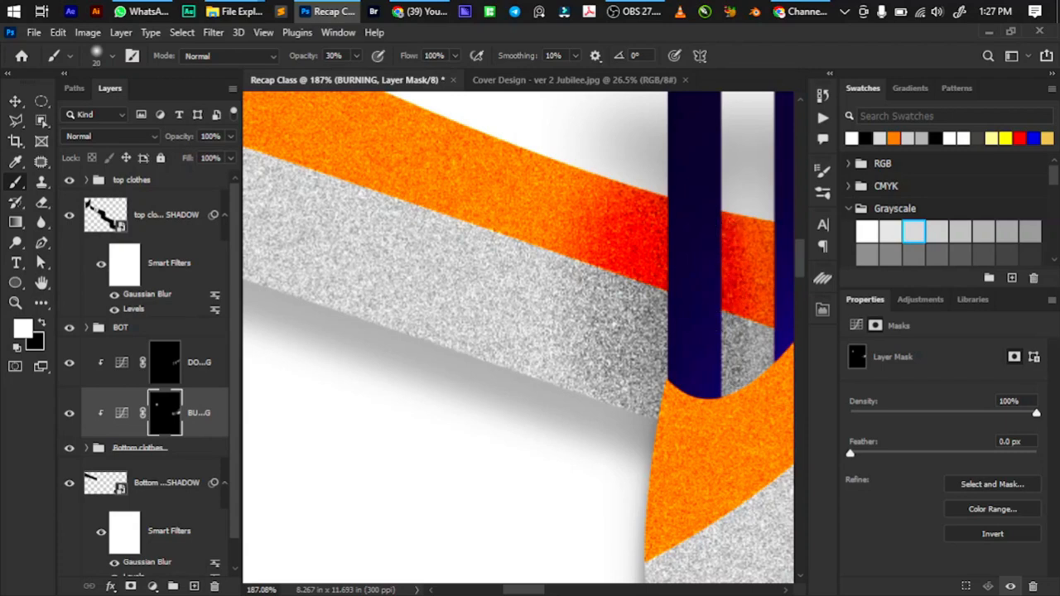
Set the brush opacity to 70% and paint a highlight on the DODGING mask down the ribbon inside the B's stem gap
click(168, 365)
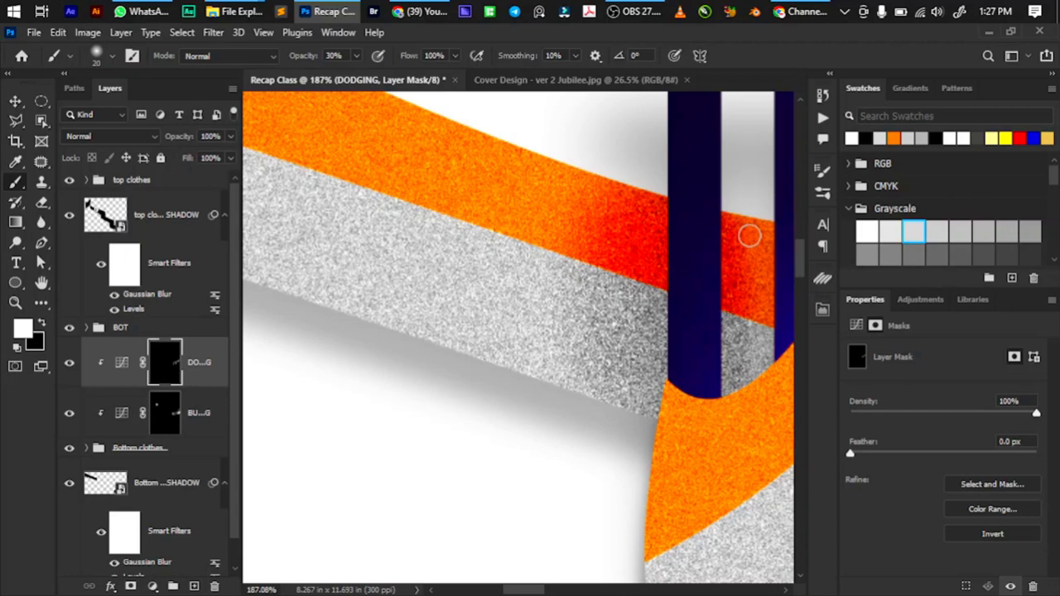
key(7)
drag(753, 230, 754, 381)
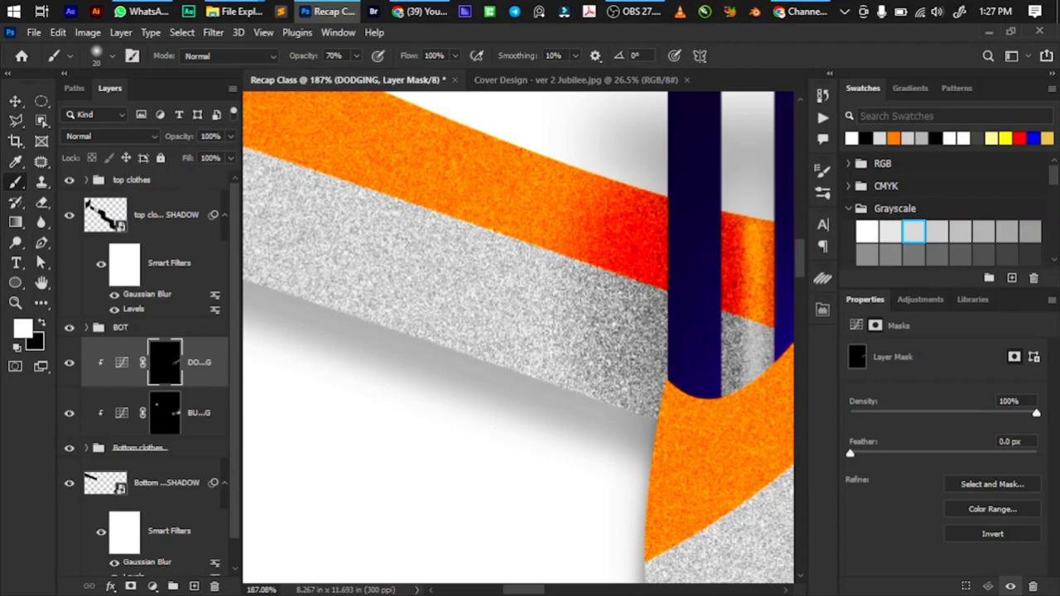
Restore the brush opacity to 30% and burn the ribbon along the thick bar's edge inside the B's stem gap
key(3)
click(165, 412)
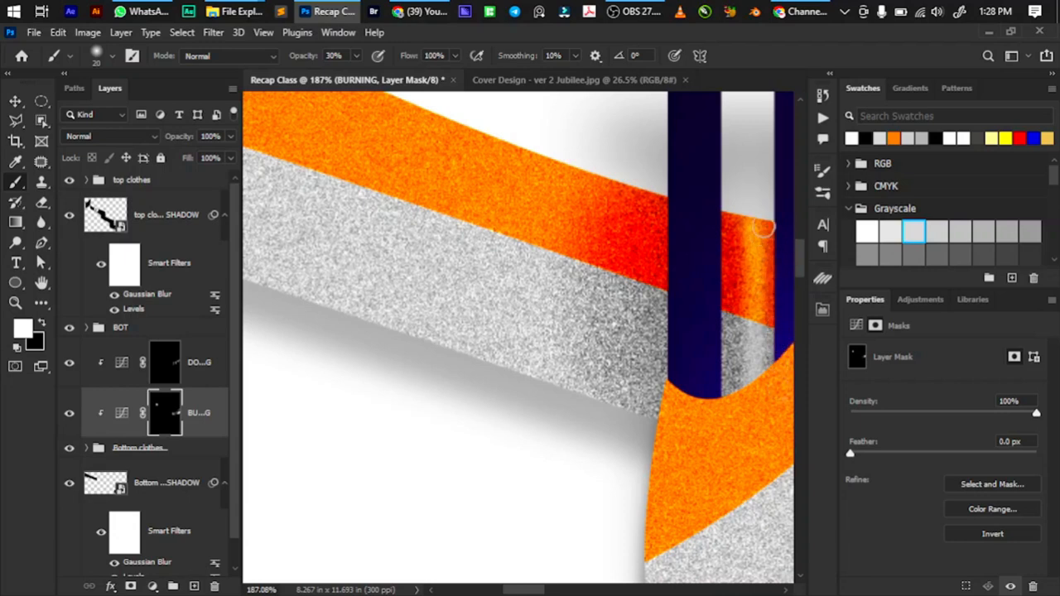
drag(767, 226, 770, 338)
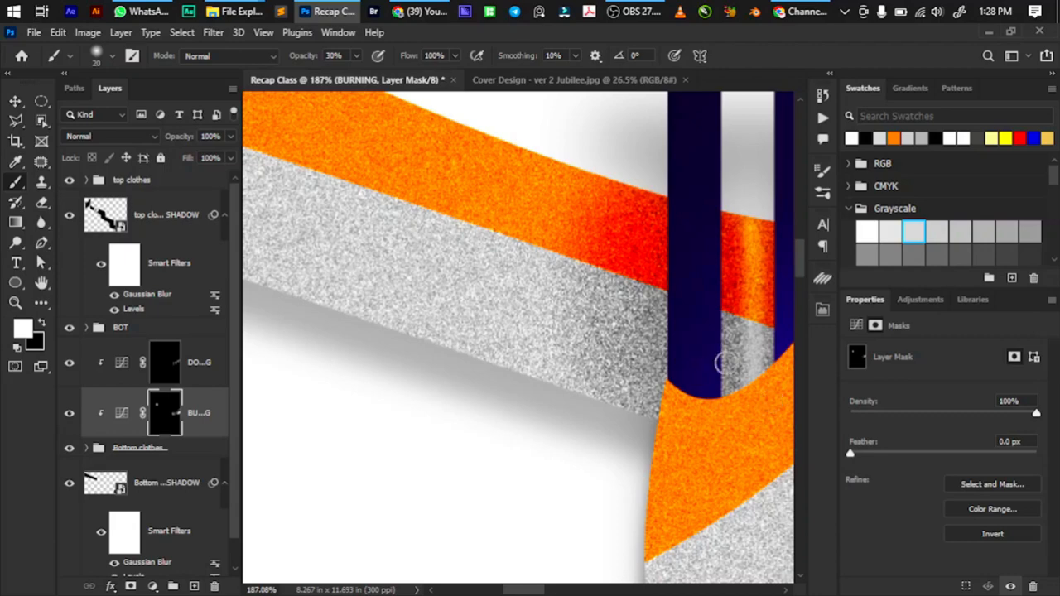
Enlarge the brush to 70 px and paint a highlight on the DODGING mask just outside the dark fold beside the B's stem
scroll(589, 240, down, 2)
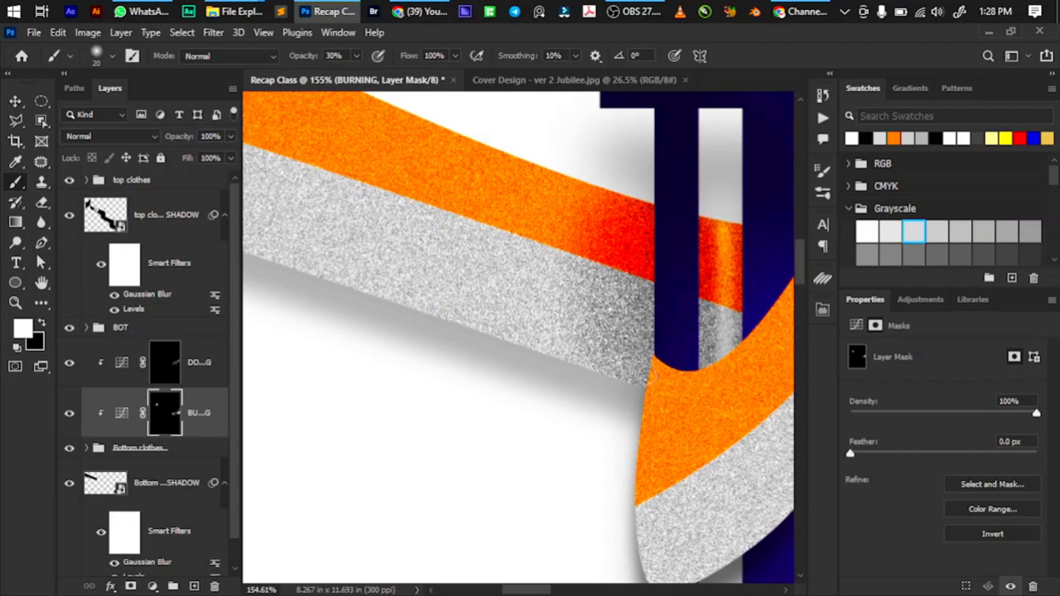
click(165, 373)
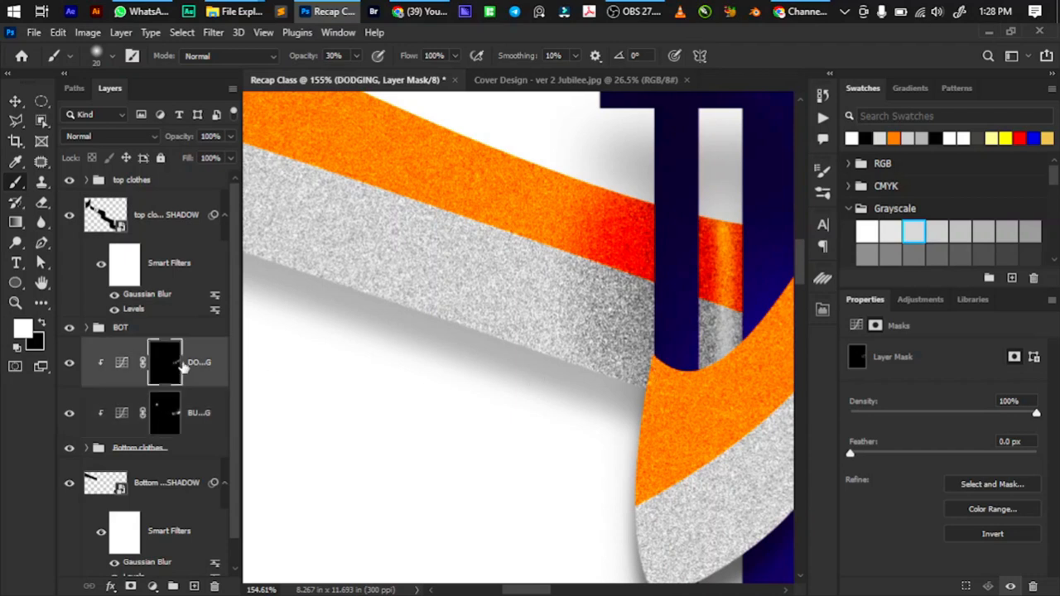
key(bracketright)
key(bracketright)
key(bracketright)
key(bracketright)
key(bracketright)
key(bracketright)
mouse_move(566, 254)
mouse_down()
mouse_move(571, 222)
mouse_move(564, 356)
mouse_move(561, 193)
mouse_move(560, 356)
mouse_move(552, 193)
mouse_move(556, 344)
mouse_move(563, 214)
mouse_up()
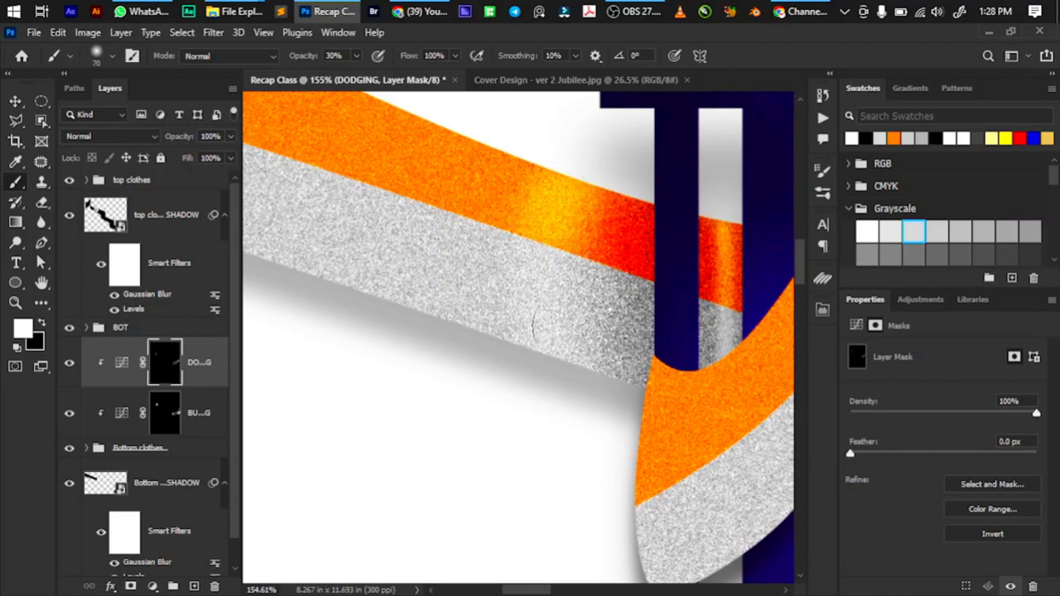
Set the brush opacity to 40% and burn a dark fold across the ribbon on the outer side of that highlight
click(164, 413)
key(4)
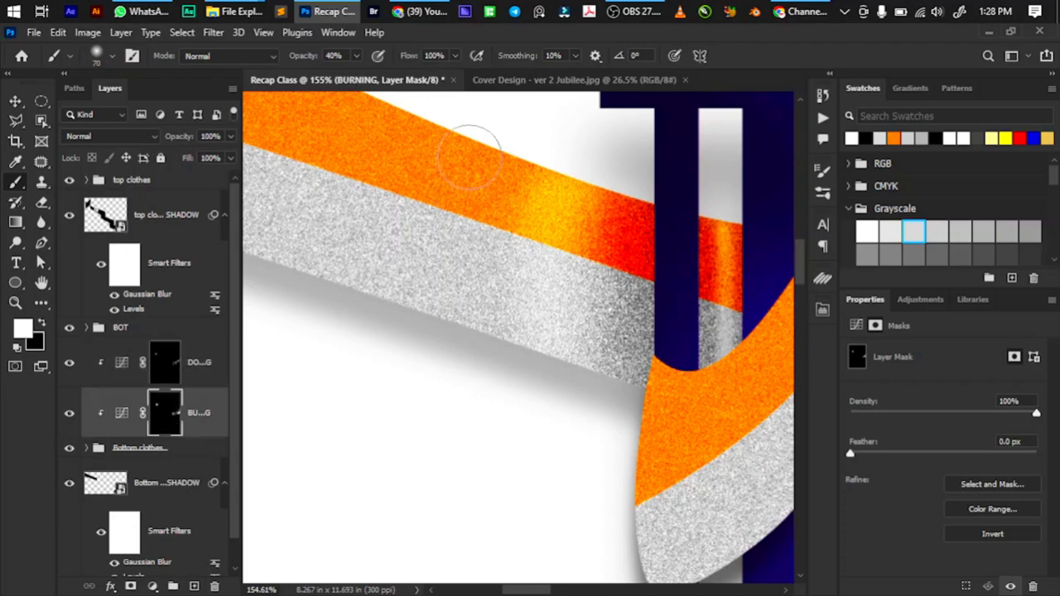
drag(479, 151, 470, 361)
mouse_move(498, 187)
mouse_down()
mouse_move(456, 217)
mouse_move(409, 341)
mouse_move(432, 142)
mouse_move(422, 355)
mouse_up()
Paint another highlight band on the DODGING mask across the ribbon, beyond the new dark fold
scroll(473, 386, down, 4)
scroll(366, 280, up, 3)
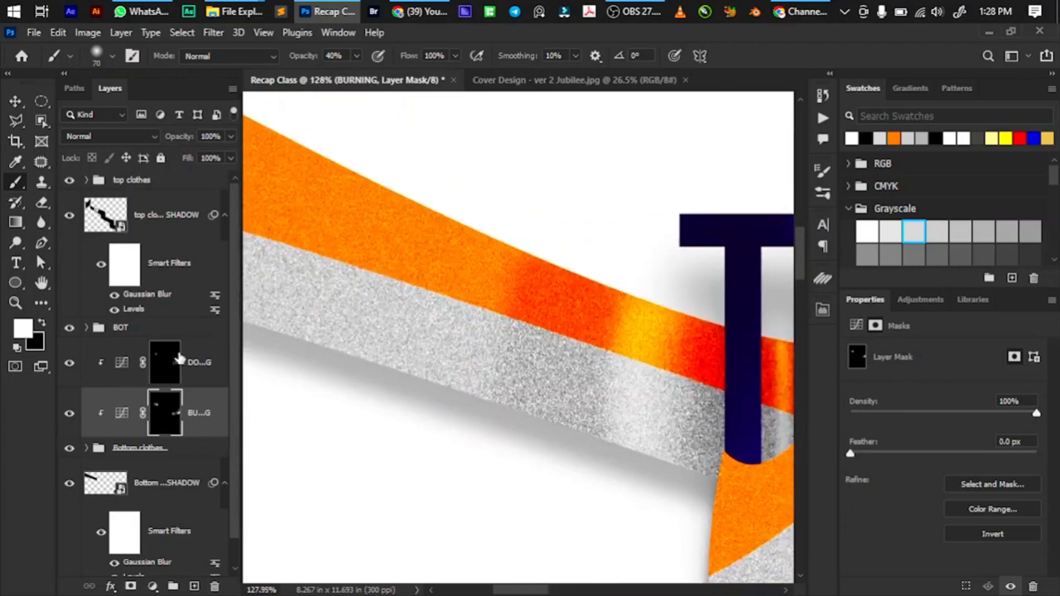
click(179, 358)
mouse_move(501, 247)
mouse_down()
mouse_move(441, 248)
mouse_move(371, 407)
mouse_up()
Enlarge the brush to 125 px and burn a wider dark fold on the BURNING mask beyond the second highlight
click(166, 414)
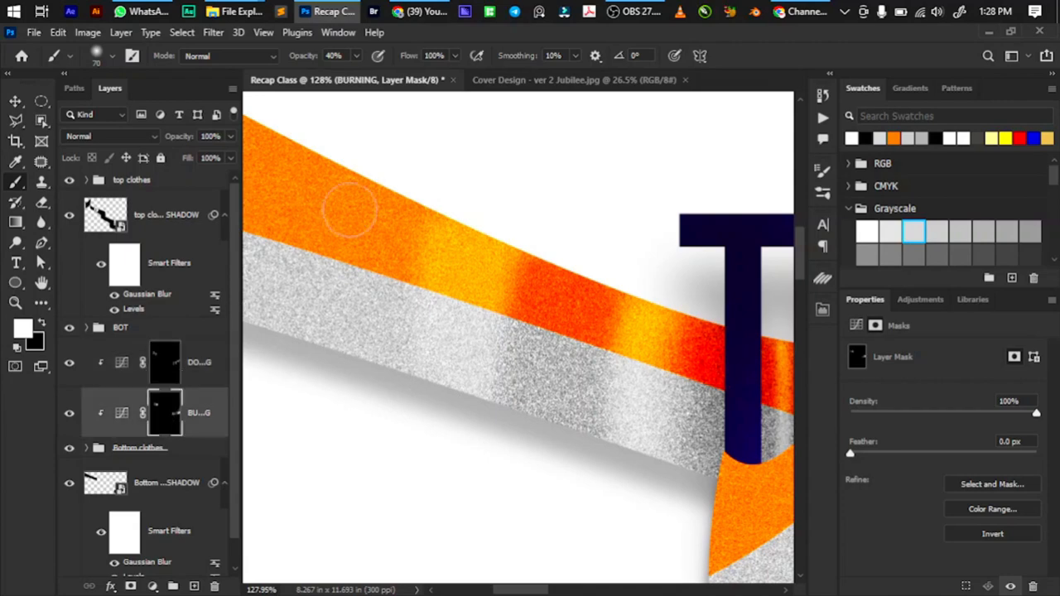
key(bracketright)
key(bracketright)
key(bracketright)
key(bracketright)
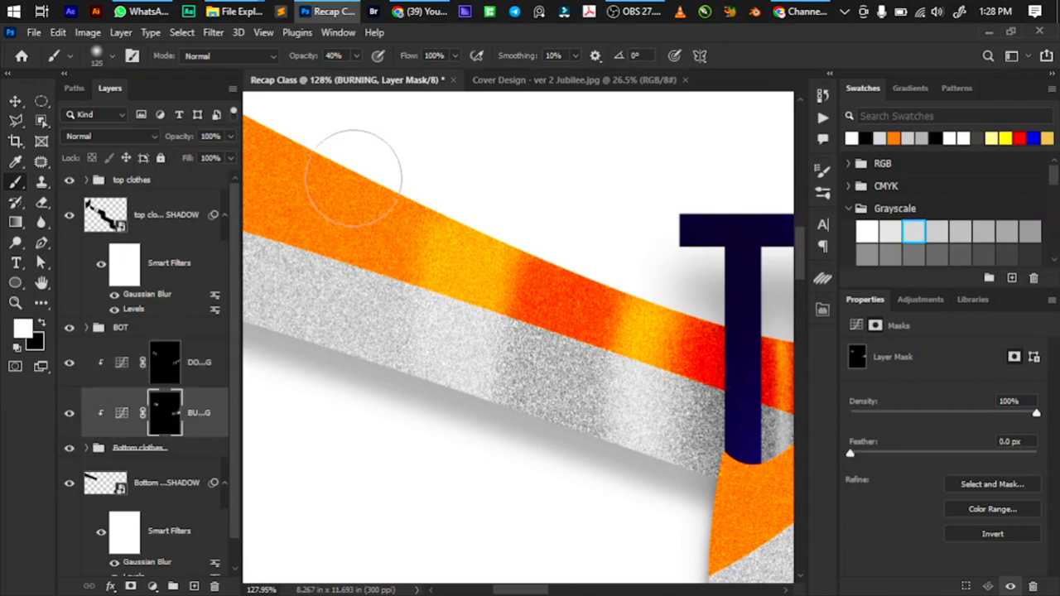
click(350, 214)
scroll(484, 357, down, 2)
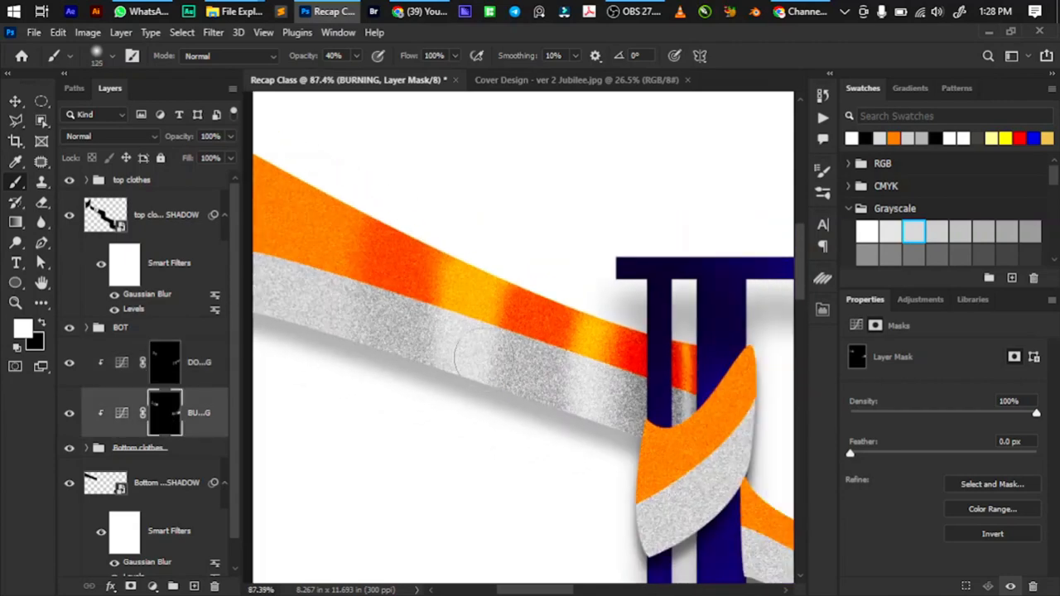
Dodge a highlight near the ribbon's outer left end and burn a dark fold where it meets the page edge
click(166, 364)
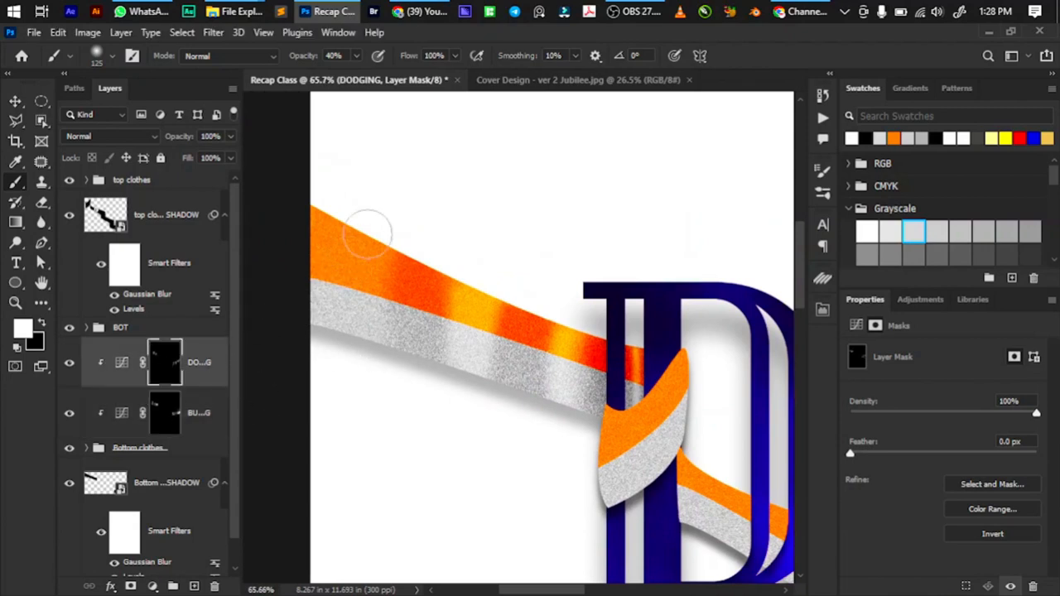
click(166, 411)
mouse_move(314, 213)
mouse_down()
mouse_move(294, 351)
mouse_move(297, 236)
mouse_move(294, 386)
mouse_move(305, 215)
mouse_move(303, 353)
mouse_up()
Examine the ribbon's shading across the whole artwork and close up at its left end
key(ctrl+minus)
key(ctrl+minus)
key(ctrl+minus)
key(ctrl+minus)
key(ctrl+minus)
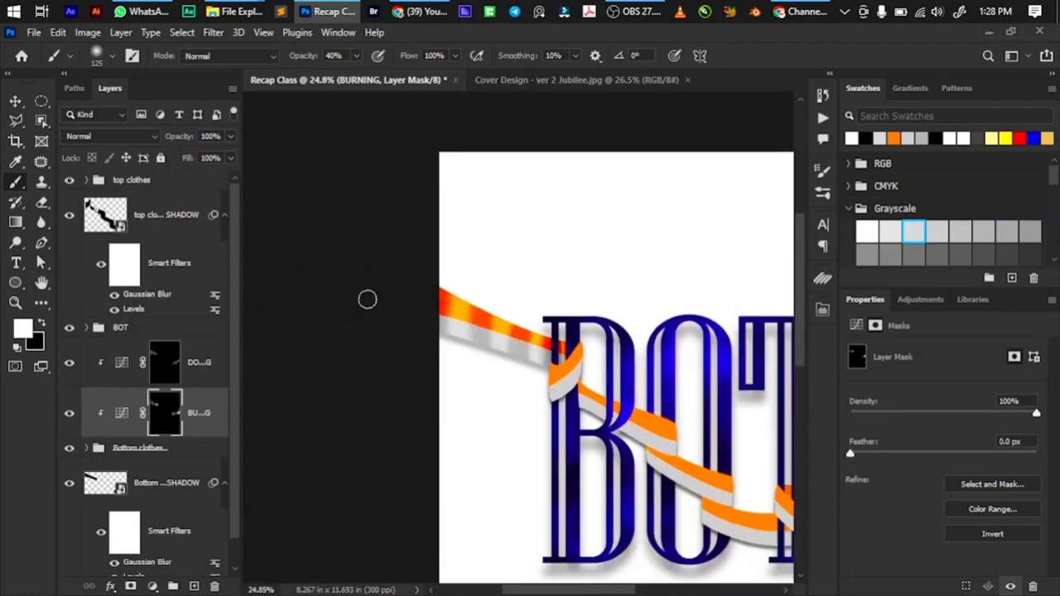
key(ctrl+0)
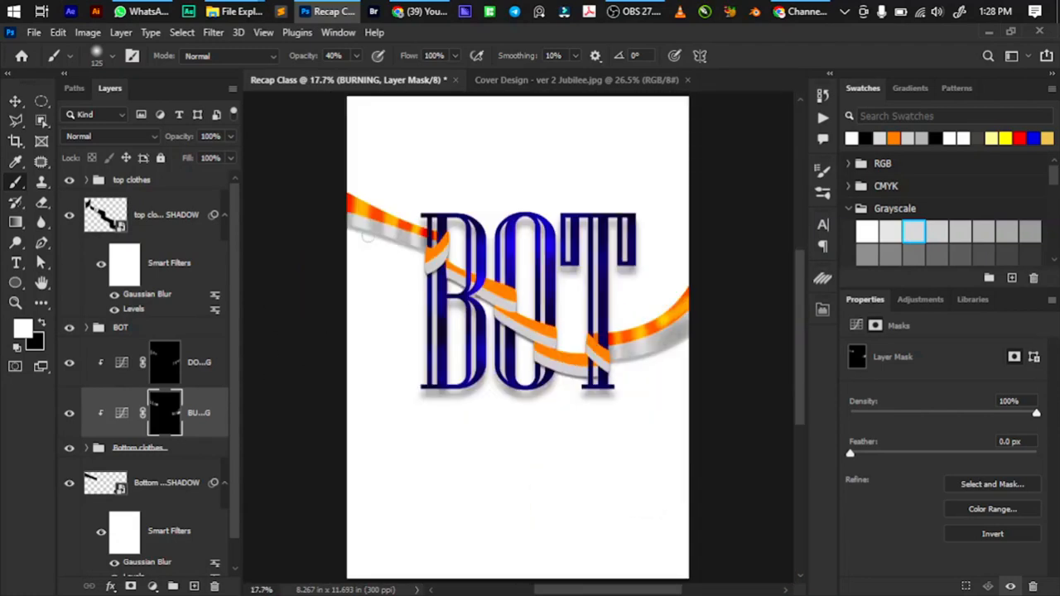
scroll(344, 234, up, 12)
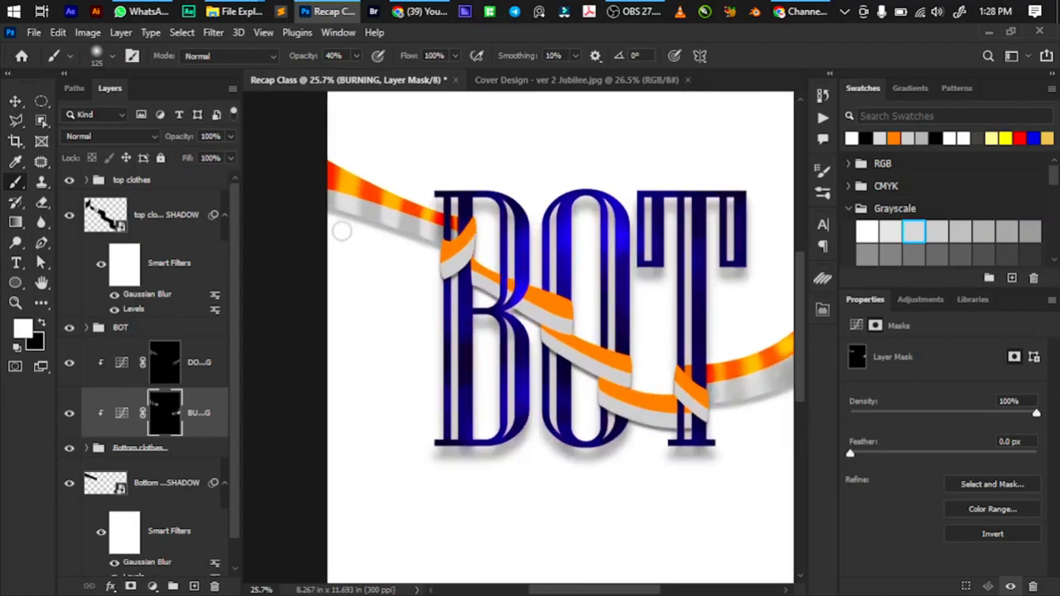
scroll(435, 339, down, 6)
scroll(309, 306, down, 5)
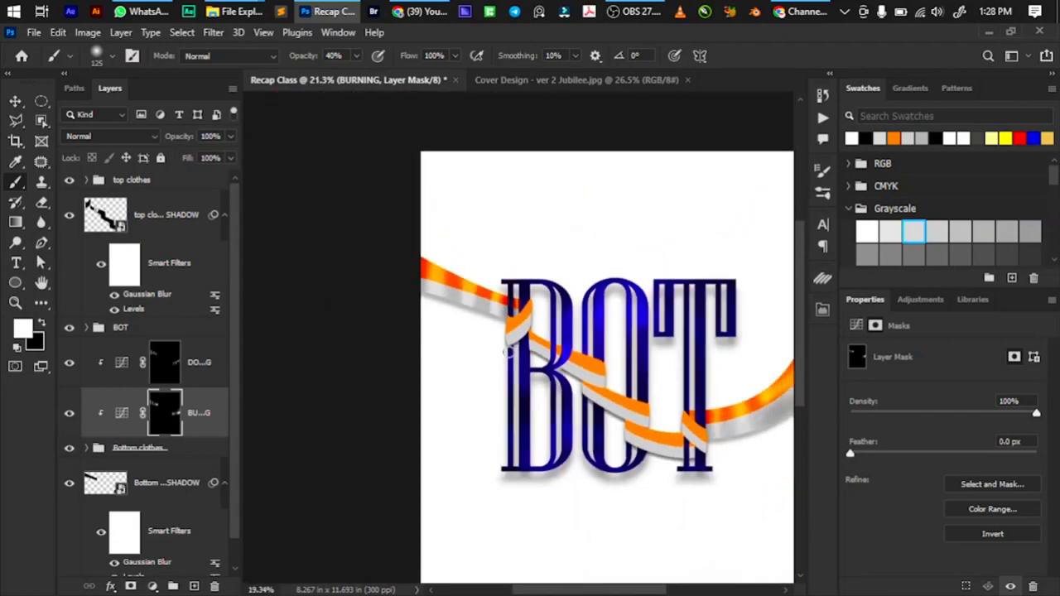
scroll(467, 336, up, 10)
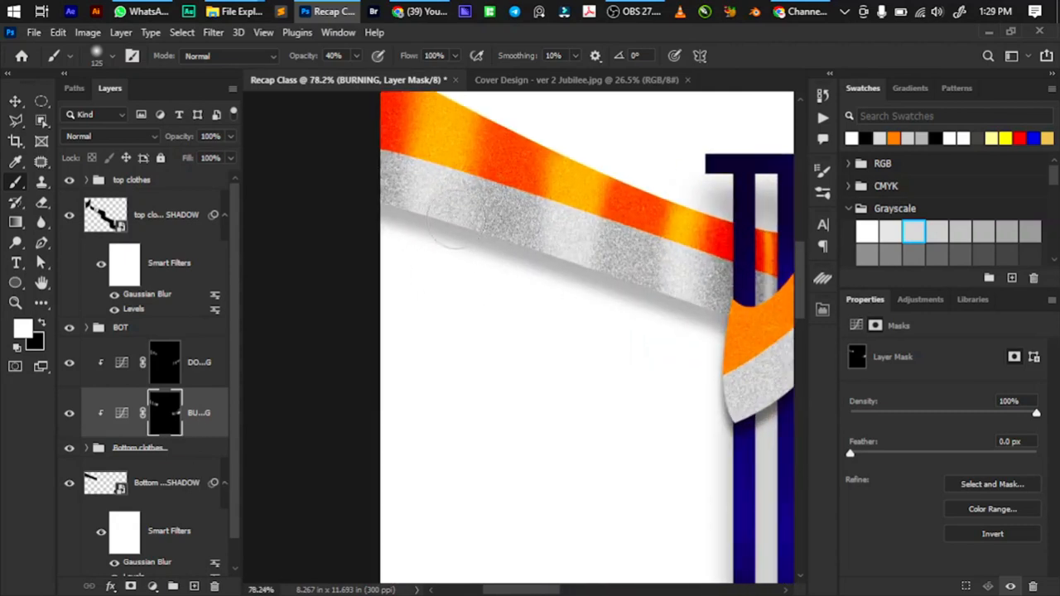
Paint black on the DODGING mask to soften the grey stripe's left-end highlight, and darken that area with white on the BURNING mask
click(166, 380)
key(x)
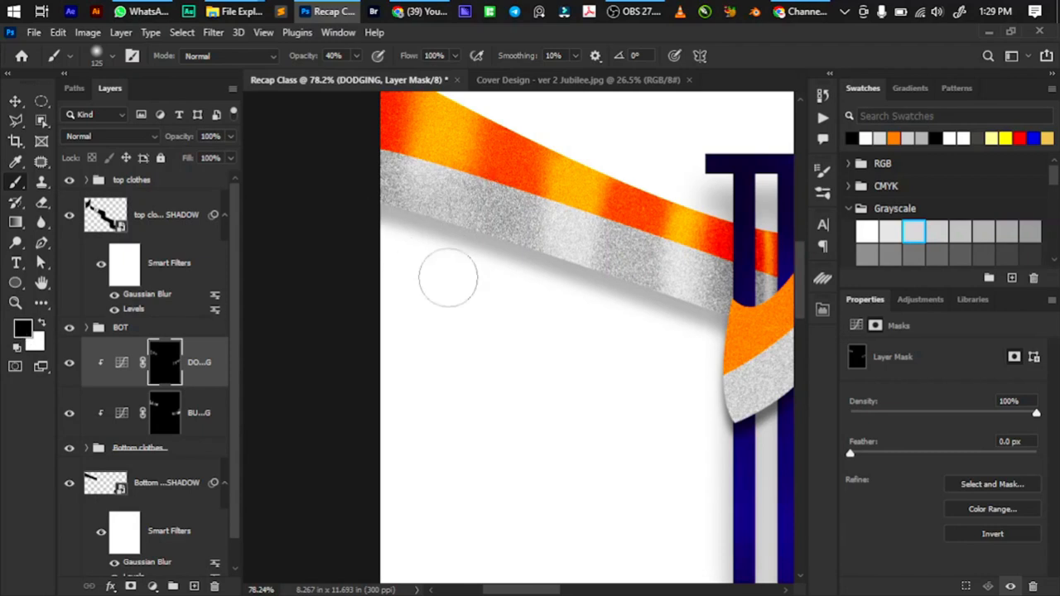
click(166, 416)
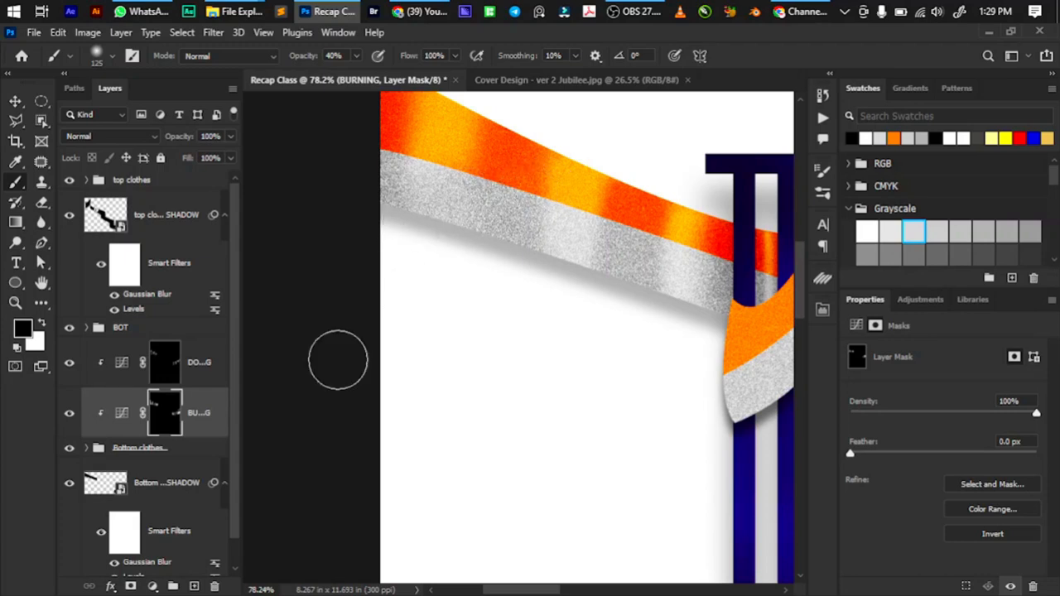
key(x)
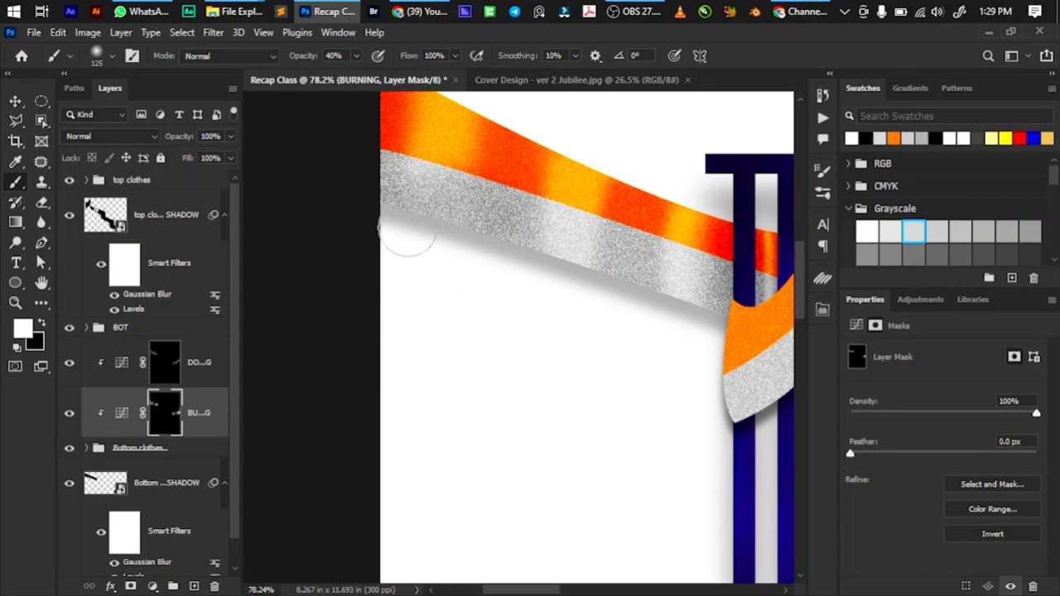
Check the reworked folds on the ribbon's left section against the rest of the lettering
scroll(418, 282, down, 1)
scroll(508, 274, down, 1)
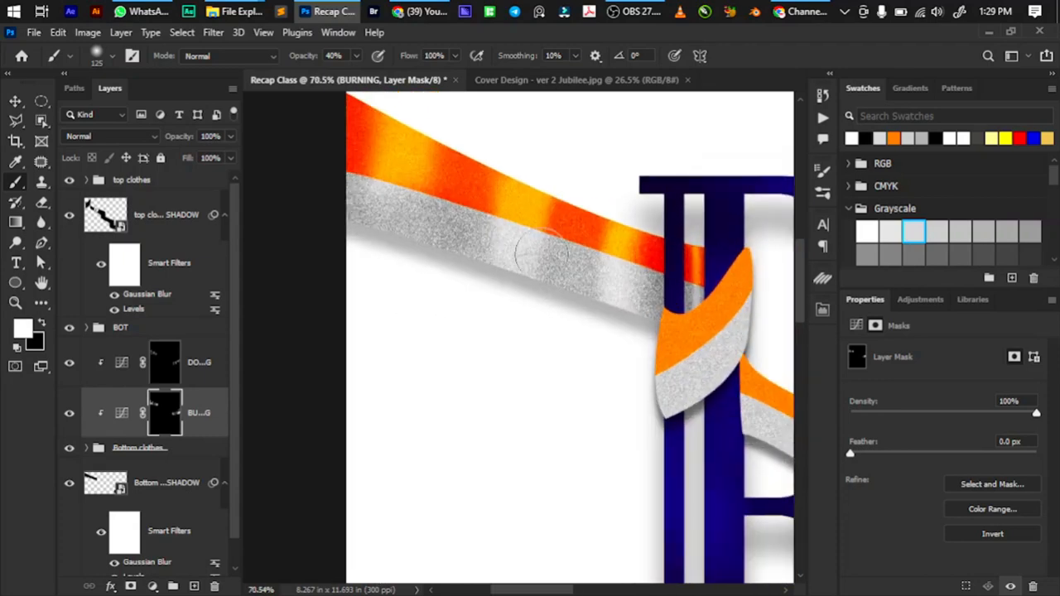
scroll(512, 267, down, 2)
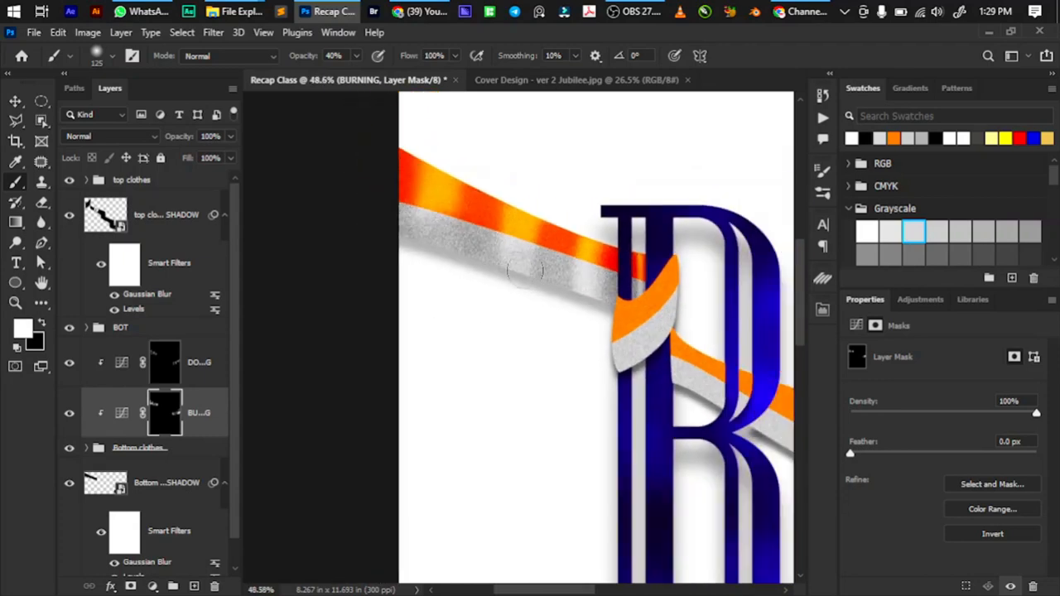
scroll(525, 267, up, 1)
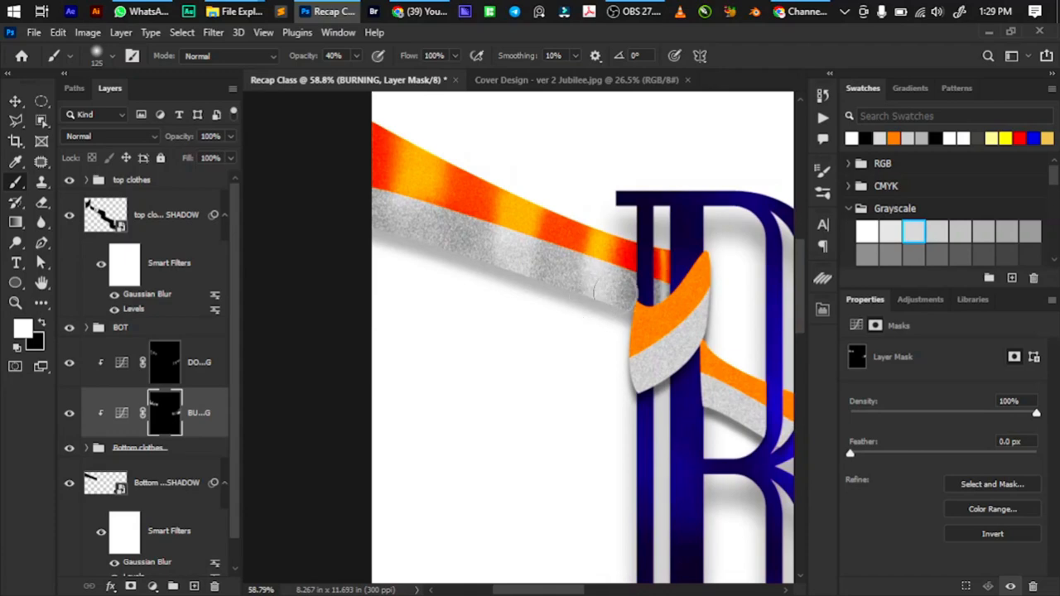
scroll(579, 306, down, 2)
scroll(554, 292, up, 2)
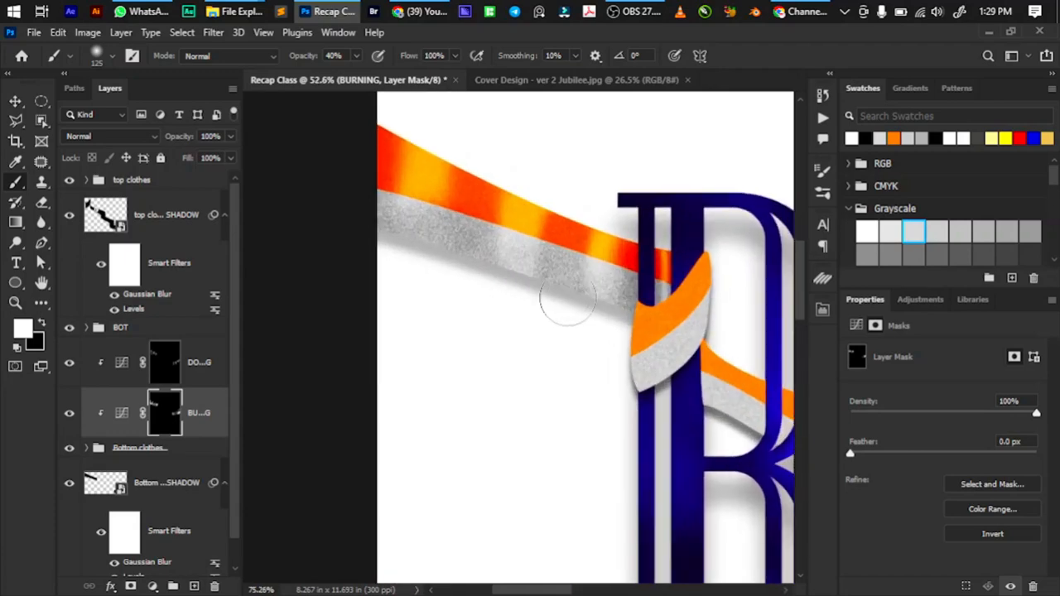
scroll(539, 298, down, 1)
scroll(520, 303, down, 4)
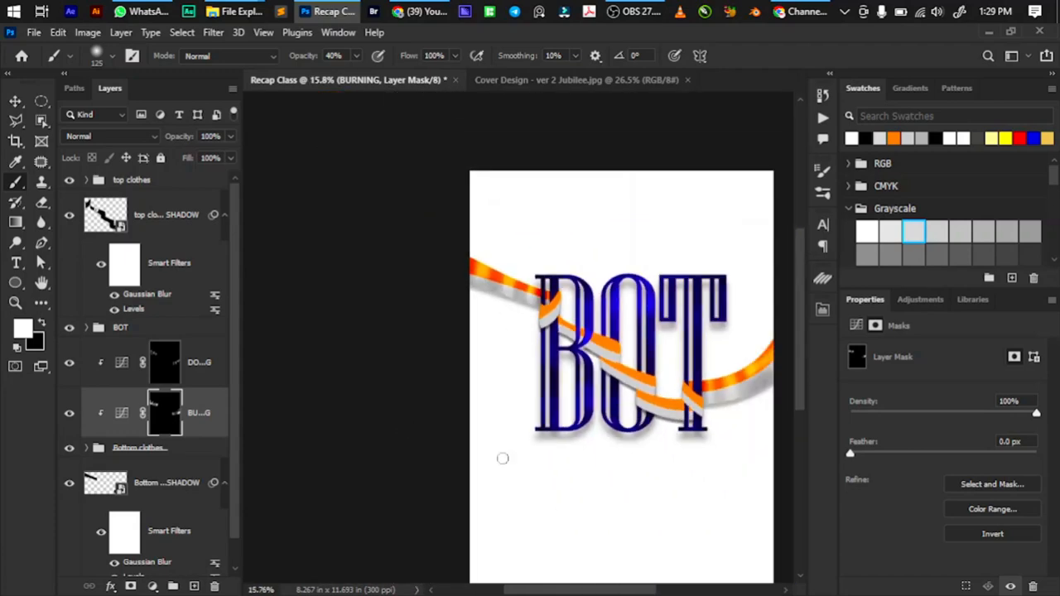
scroll(550, 420, up, 1)
scroll(472, 295, up, 3)
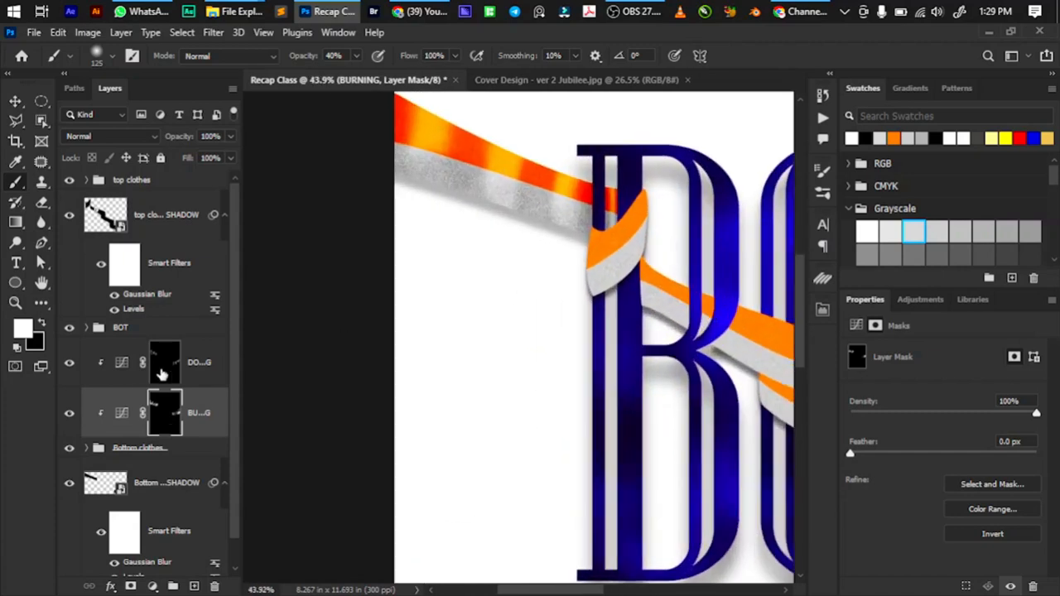
Paint black on the DODGING mask to tone down the orange stripe's highlight near the ribbon's left end
click(164, 373)
key(x)
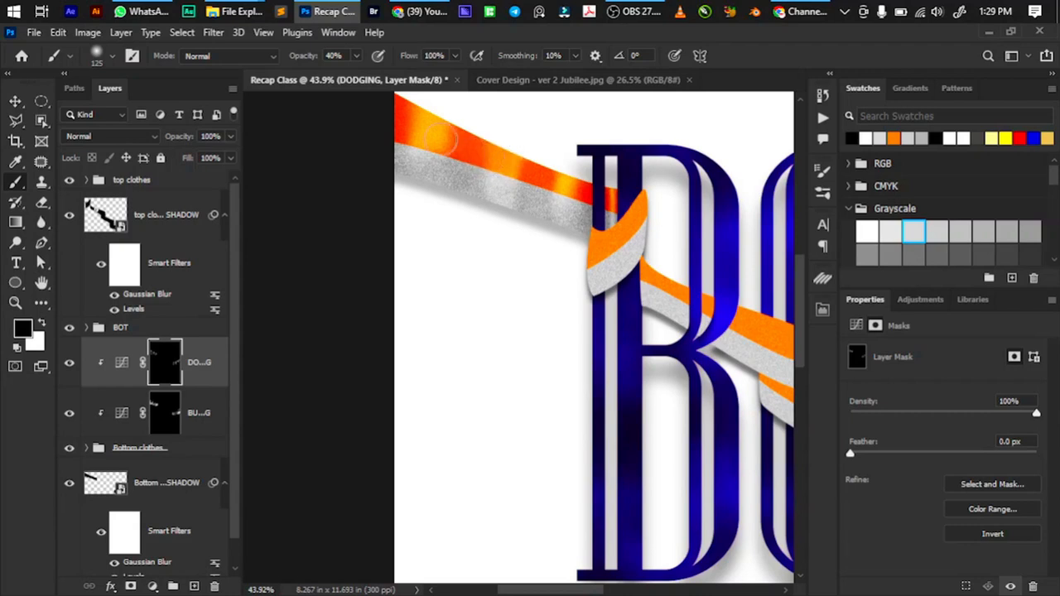
drag(436, 139, 461, 137)
scroll(451, 143, down, 5)
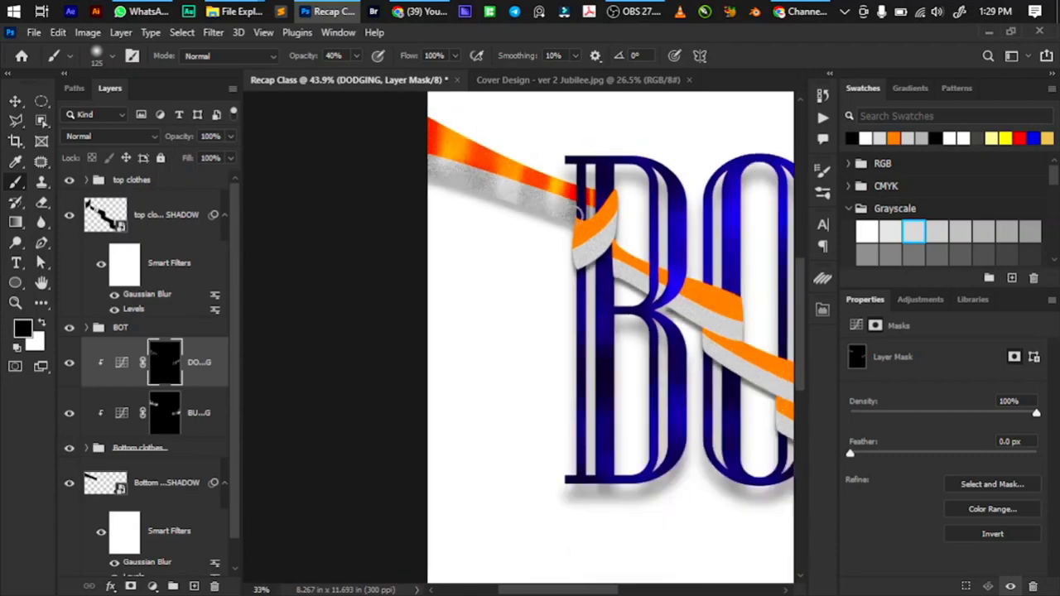
scroll(613, 264, up, 5)
Switch to the Move tool and deselect the DODGING layer with the full page in view
key(v)
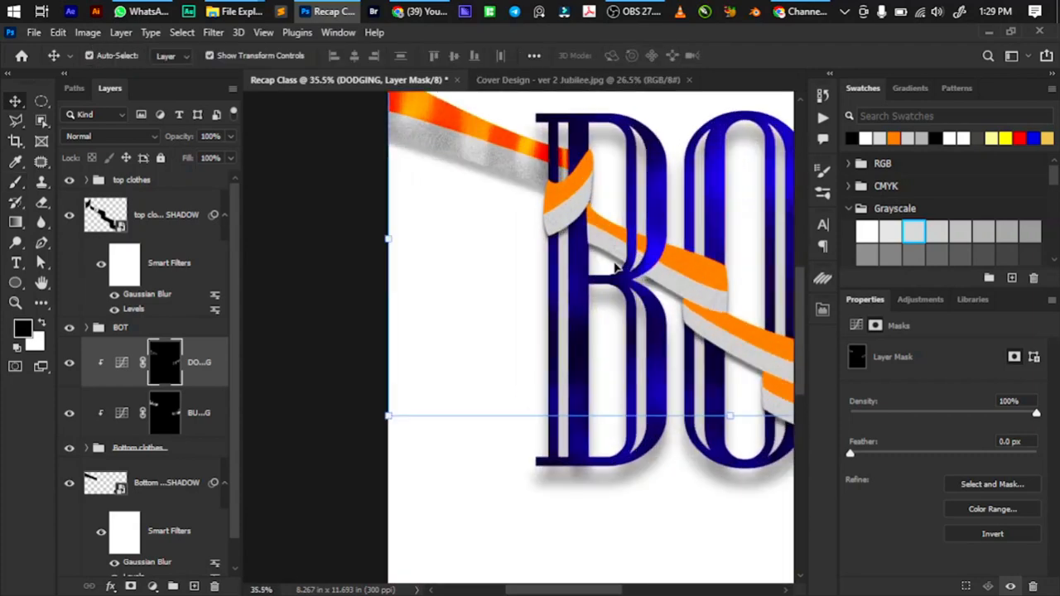
scroll(476, 308, down, 3)
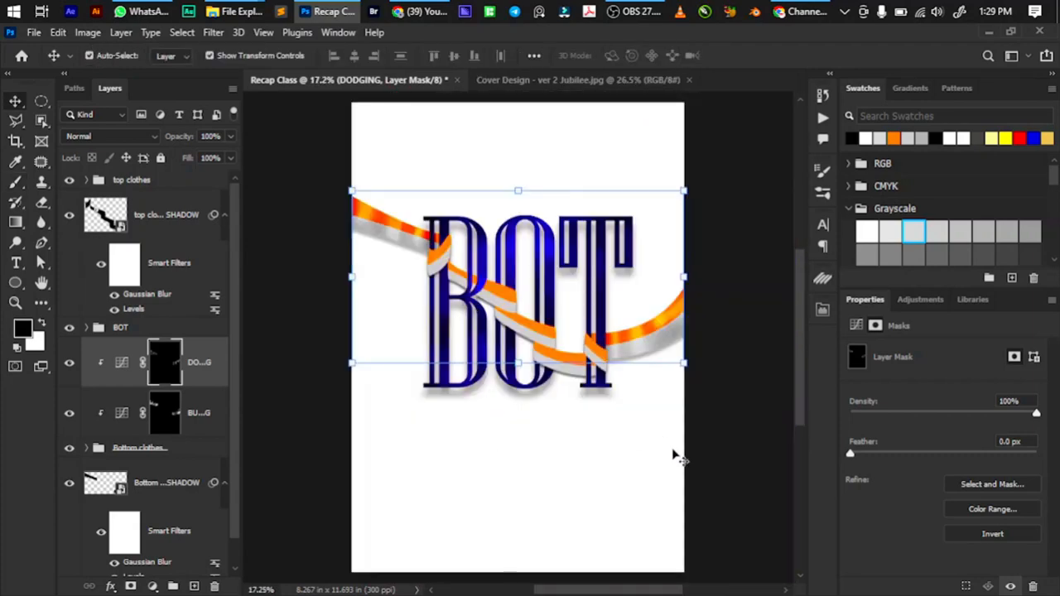
click(724, 431)
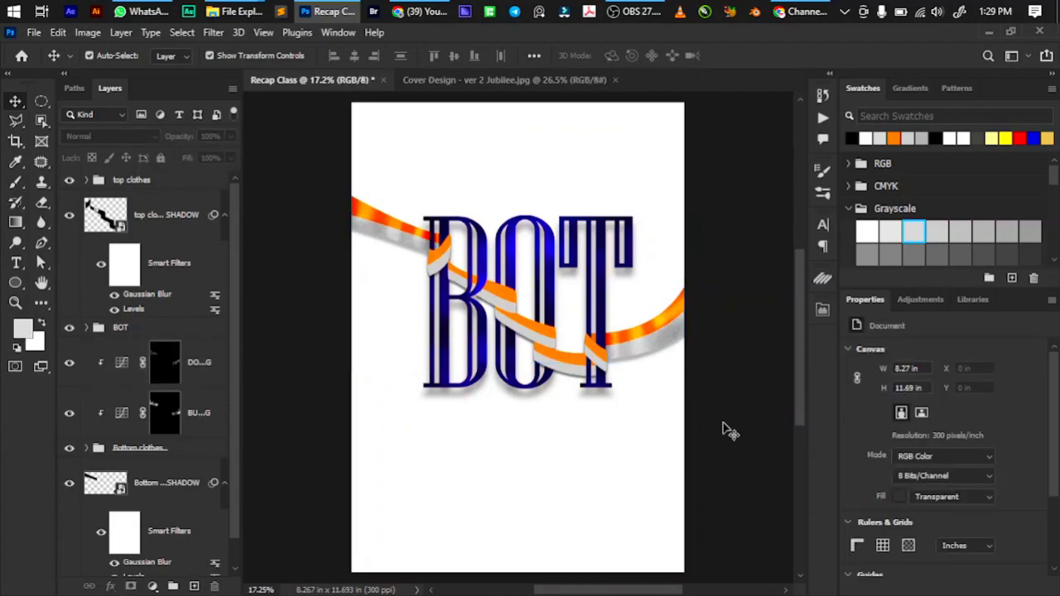